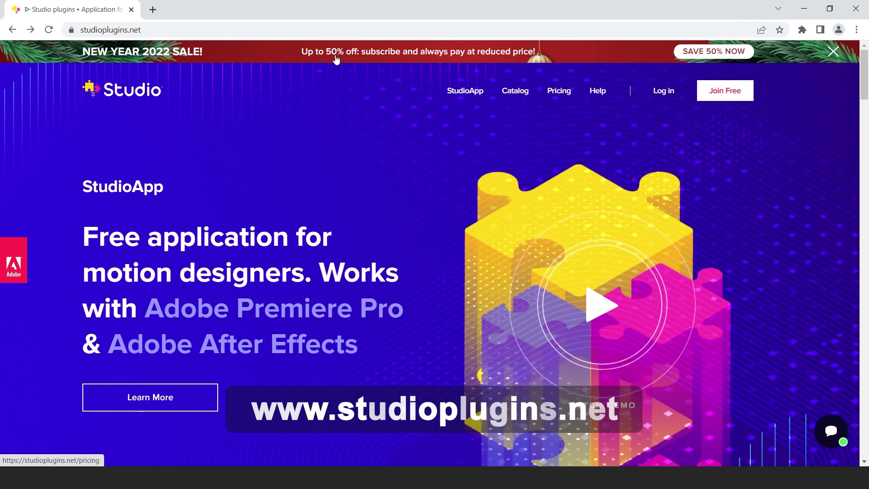
Step: Scroll down to StudioApp and open its details page
{"action": "scroll", "coordinate": [369, 58], "scroll_direction": "down", "scroll_amount": 2}
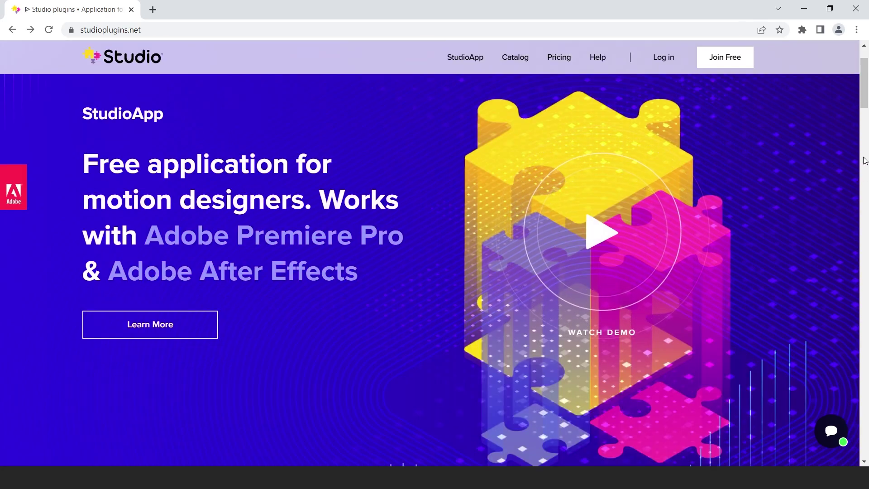
{"action": "scroll", "coordinate": [648, 211], "scroll_direction": "down", "scroll_amount": 8}
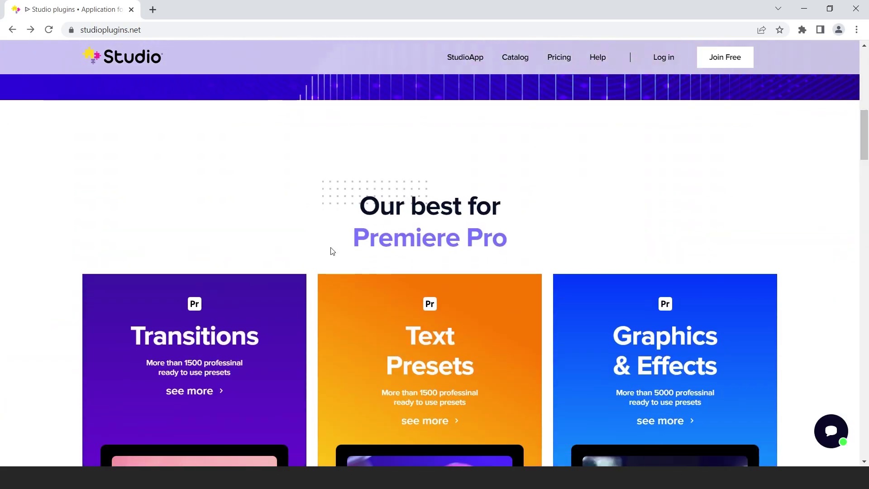
{"action": "scroll", "coordinate": [742, 222], "scroll_direction": "down", "scroll_amount": 3}
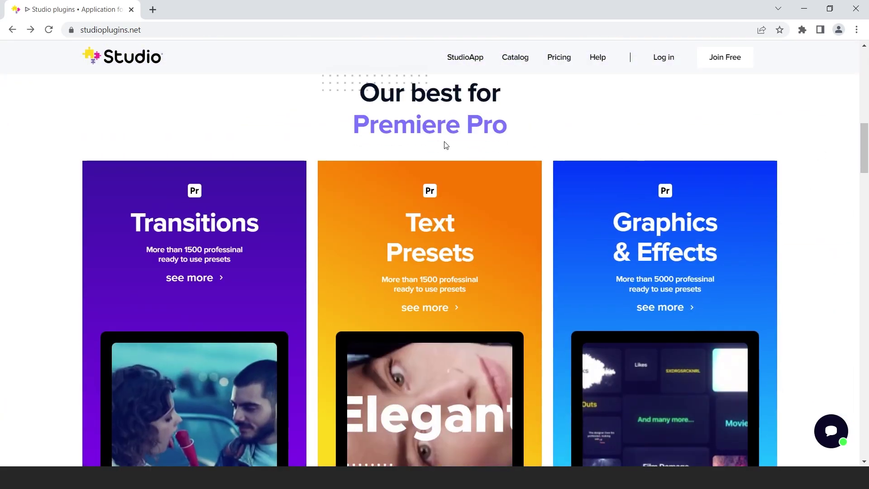
{"action": "scroll", "coordinate": [865, 181], "scroll_direction": "down", "scroll_amount": 5}
{"action": "scroll", "coordinate": [865, 192], "scroll_direction": "down", "scroll_amount": 6}
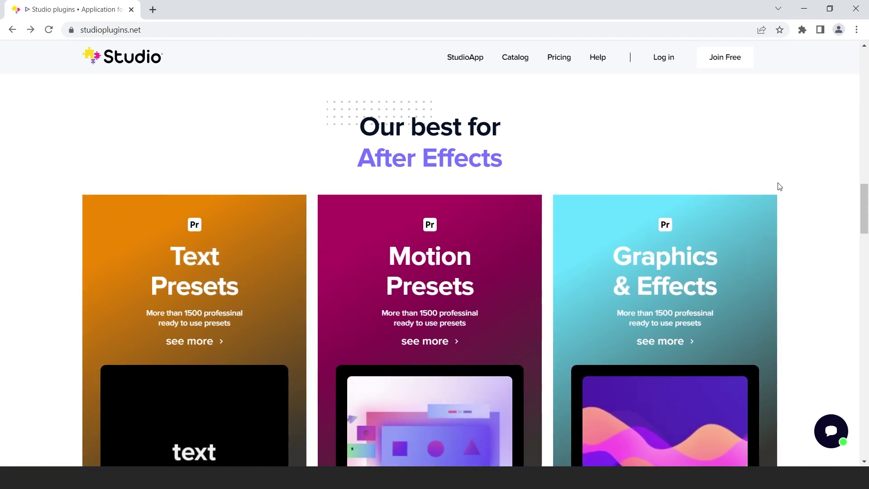
{"action": "left_click_drag", "start_coordinate": [865, 223], "coordinate": [867, 96]}
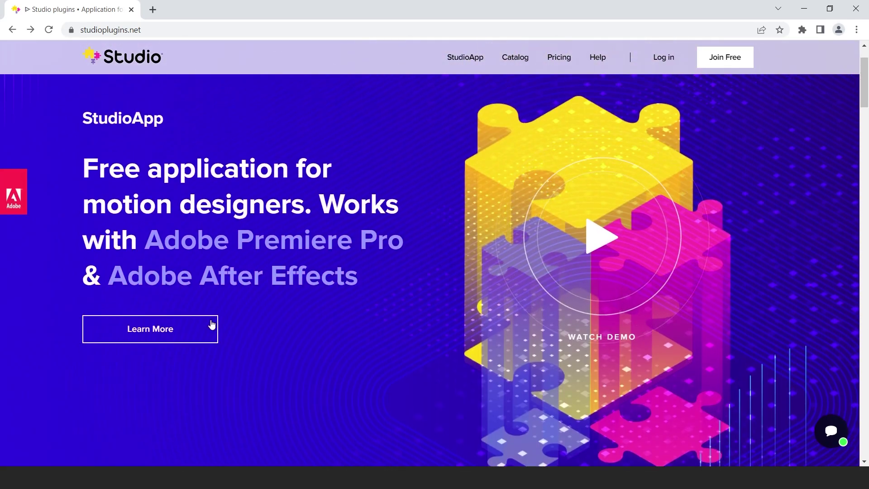
{"action": "left_click", "coordinate": [153, 328]}
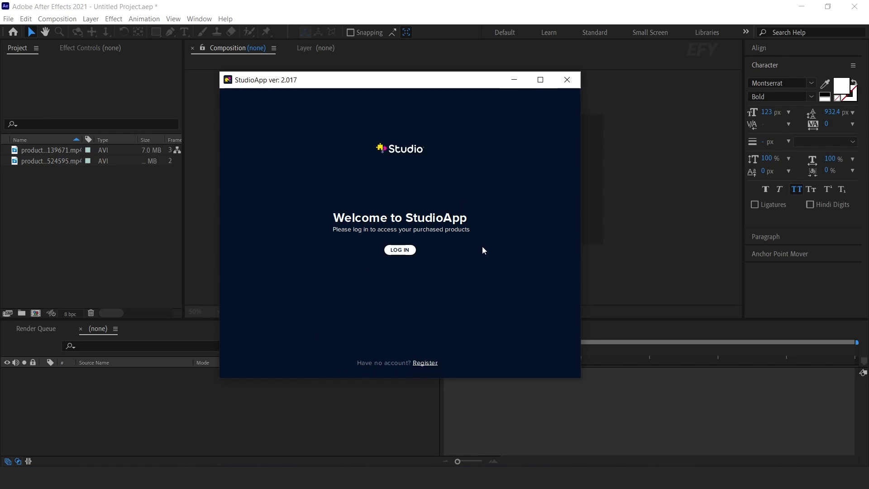
Step: Log in to StudioApp and install the After Effects Motion Presets pack
{"action": "left_click", "coordinate": [399, 250]}
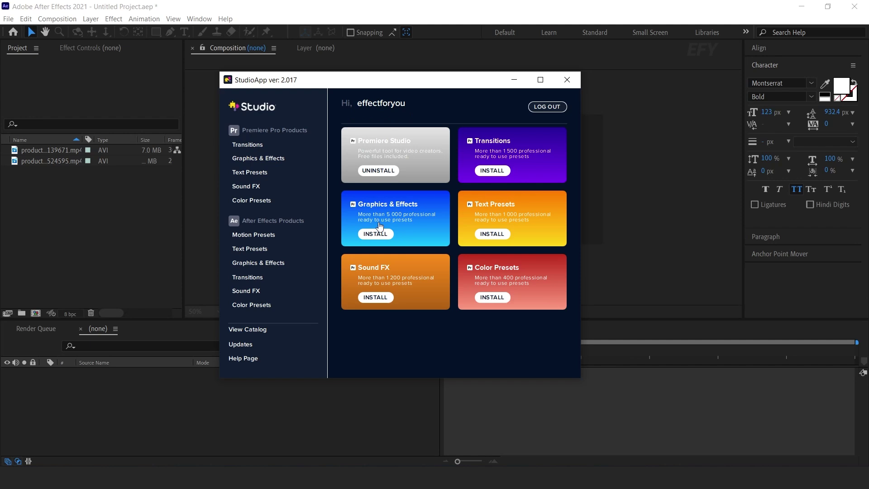
{"action": "left_click", "coordinate": [276, 225]}
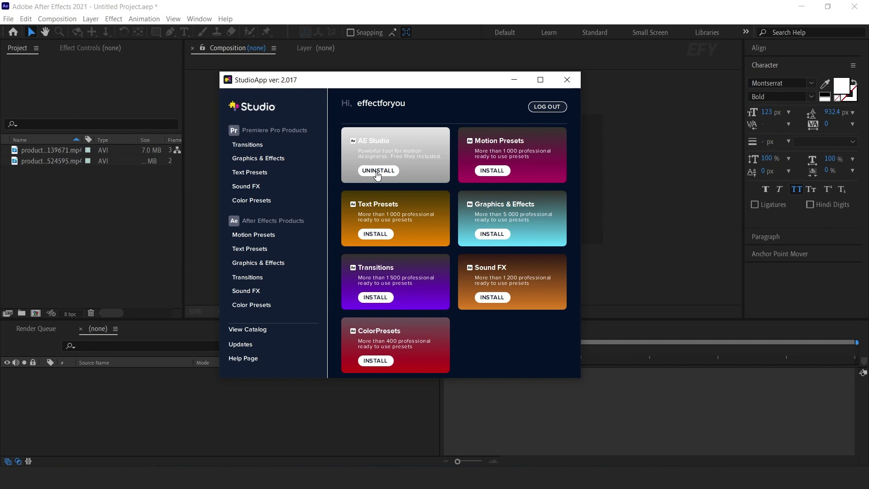
{"action": "left_click", "coordinate": [492, 171]}
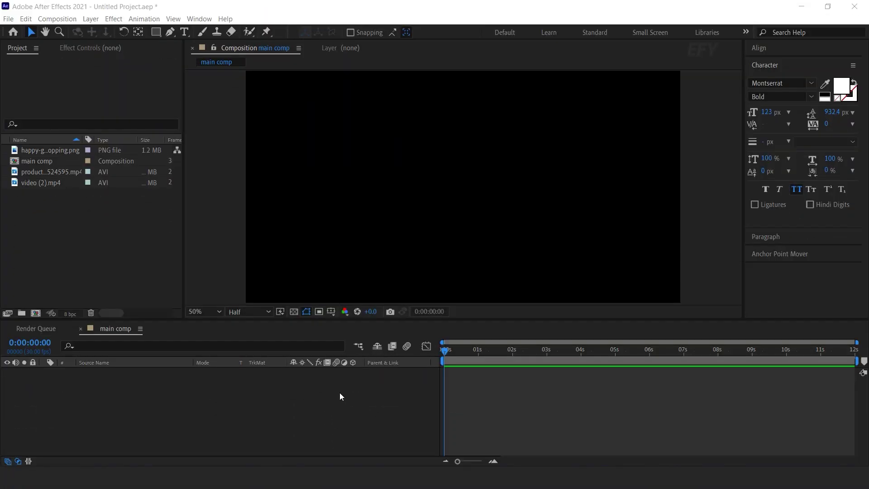
Step: Open the AE Studio extension from Window > Extensions and move its floating window left
{"action": "left_click", "coordinate": [344, 407]}
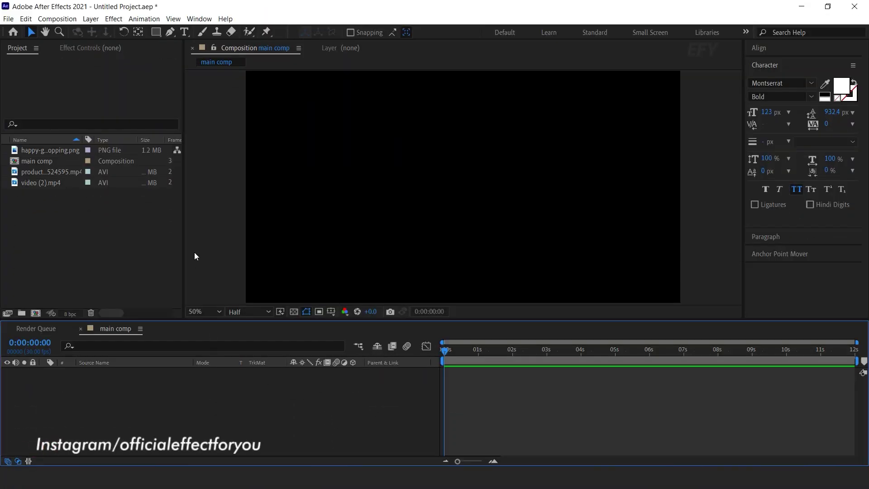
{"action": "left_click", "coordinate": [200, 19]}
{"action": "mouse_move", "coordinate": [315, 44]}
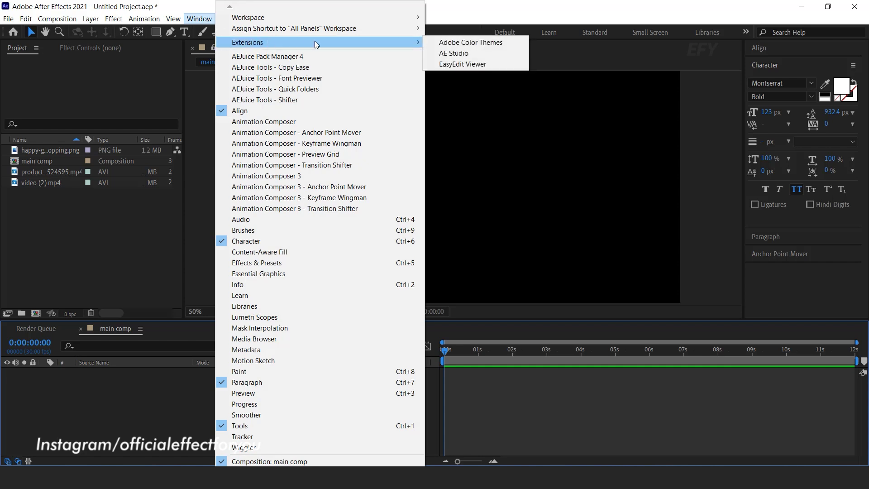
{"action": "left_click", "coordinate": [450, 53]}
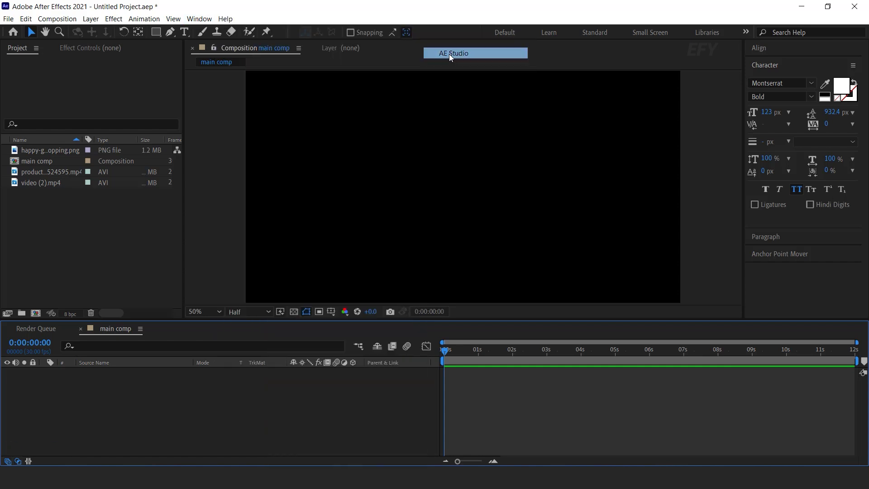
{"action": "left_click_drag", "start_coordinate": [453, 70], "coordinate": [259, 50]}
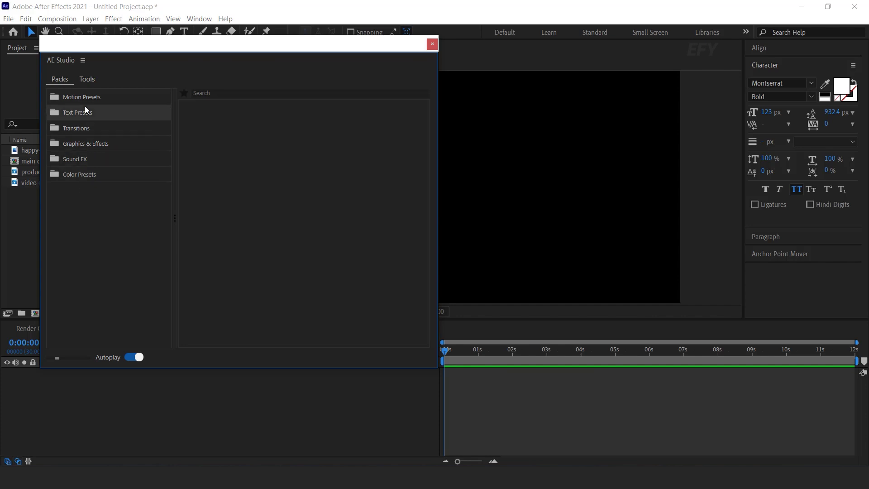
Step: Preview the Ease and Overshoot 1, 3, 4 presets under Motion Presets > Fade > Fade & Position
{"action": "left_click", "coordinate": [81, 94]}
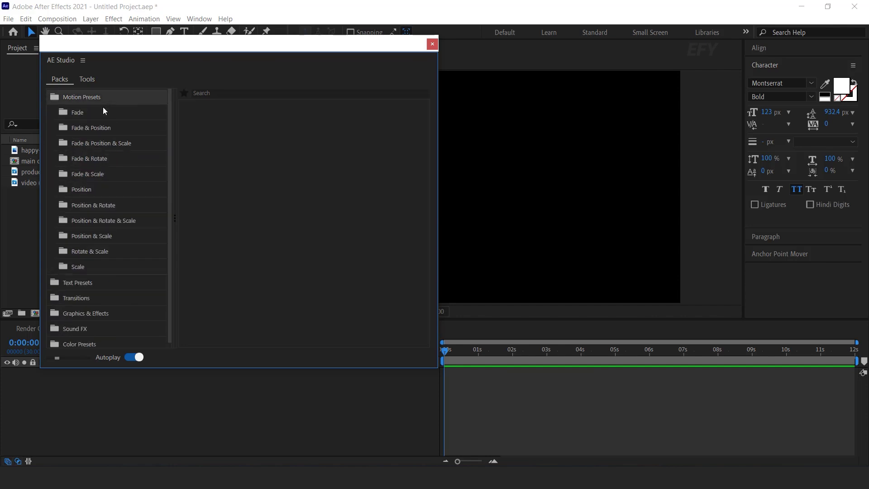
{"action": "left_click", "coordinate": [79, 114]}
{"action": "left_click", "coordinate": [85, 129]}
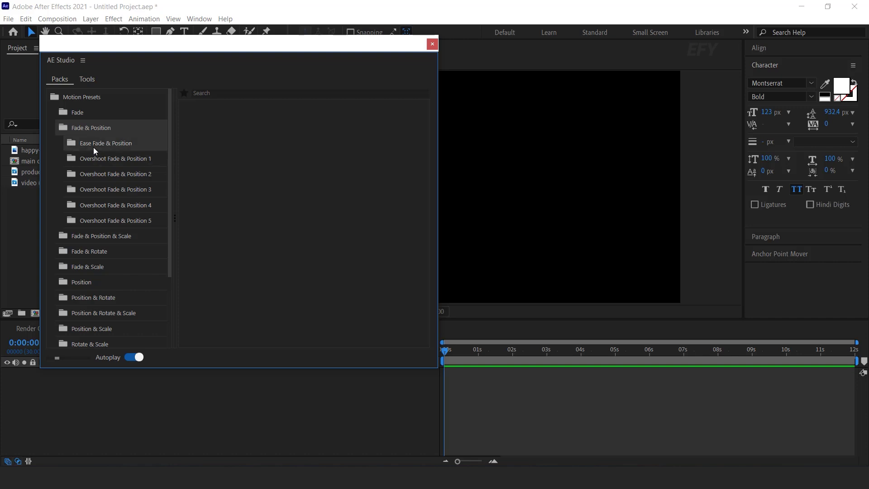
{"action": "left_click", "coordinate": [94, 147]}
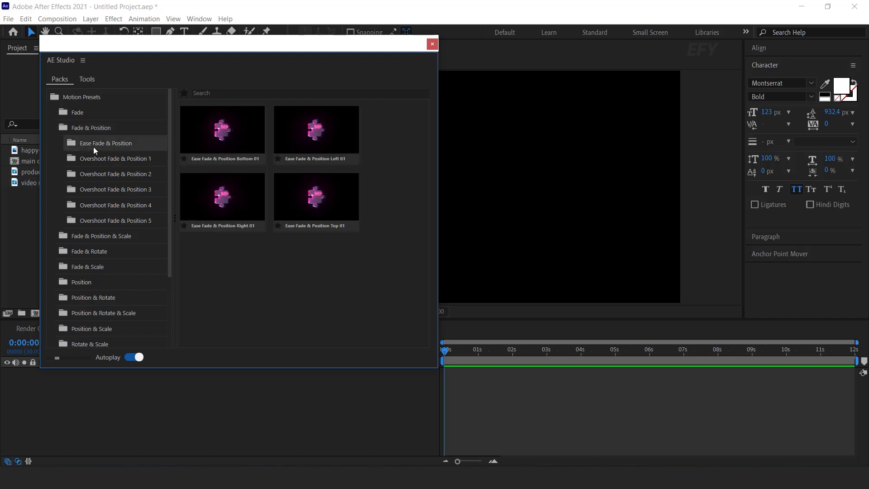
{"action": "left_click", "coordinate": [98, 164]}
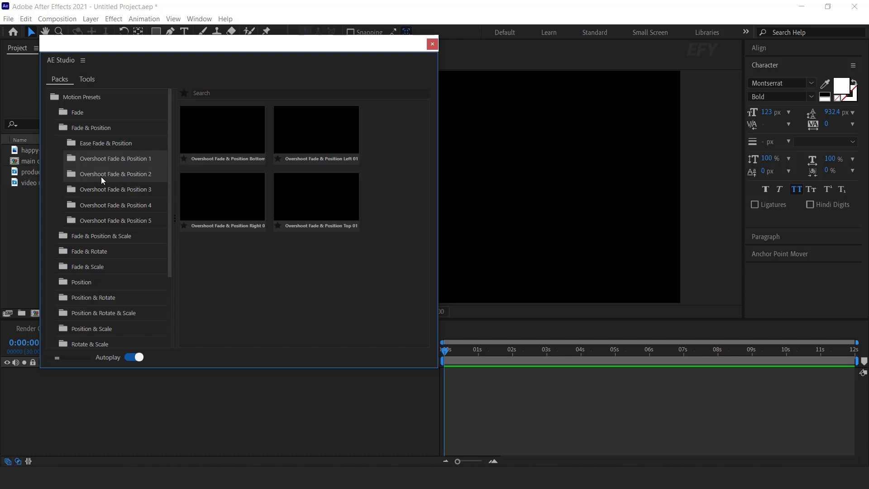
{"action": "left_click", "coordinate": [101, 189]}
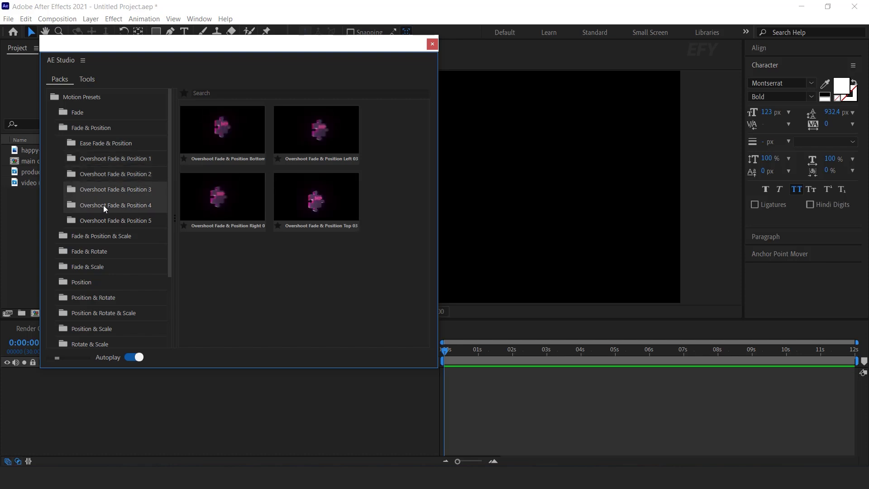
{"action": "left_click", "coordinate": [104, 205]}
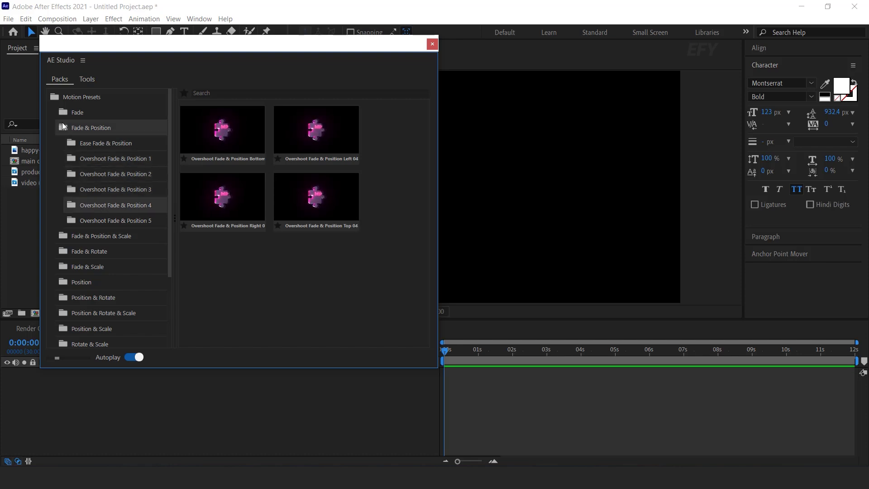
{"action": "left_click", "coordinate": [91, 127]}
Step: Preview Bounce Fade & Position & Scale 1–3 presets, then collapse Motion Presets
{"action": "left_click", "coordinate": [92, 146]}
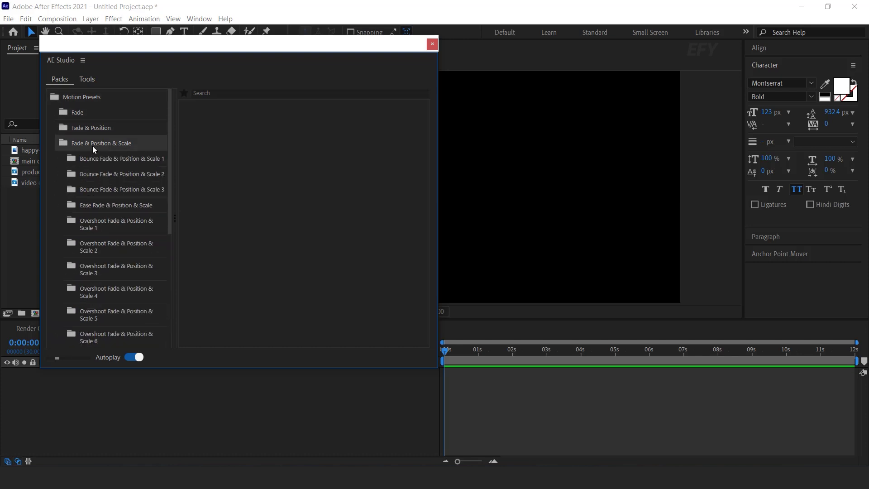
{"action": "left_click", "coordinate": [97, 162]}
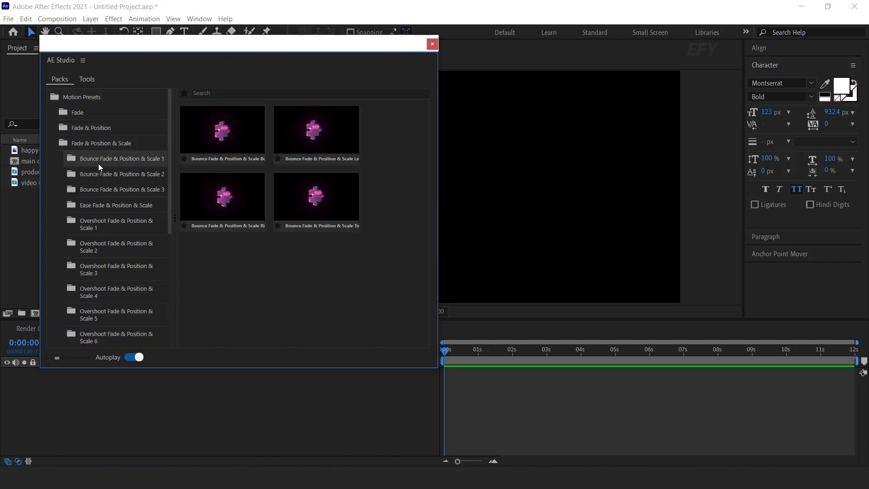
{"action": "left_click", "coordinate": [106, 180]}
{"action": "left_click", "coordinate": [109, 192]}
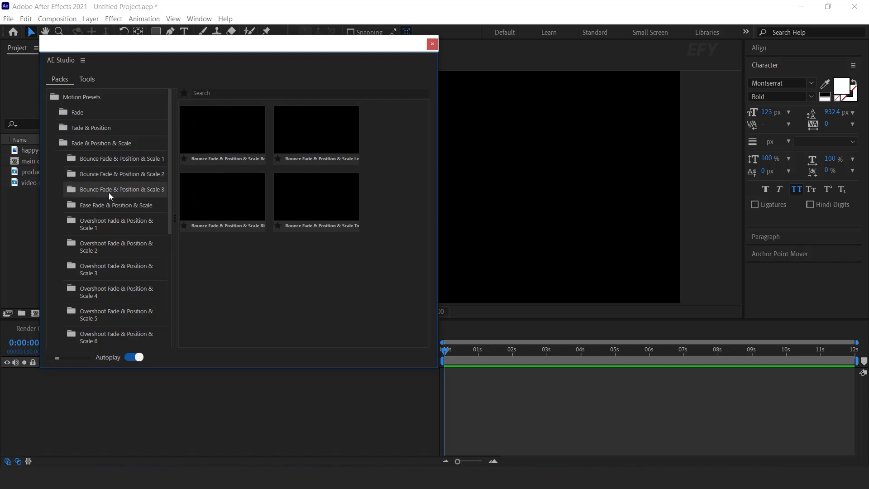
{"action": "left_click", "coordinate": [99, 141]}
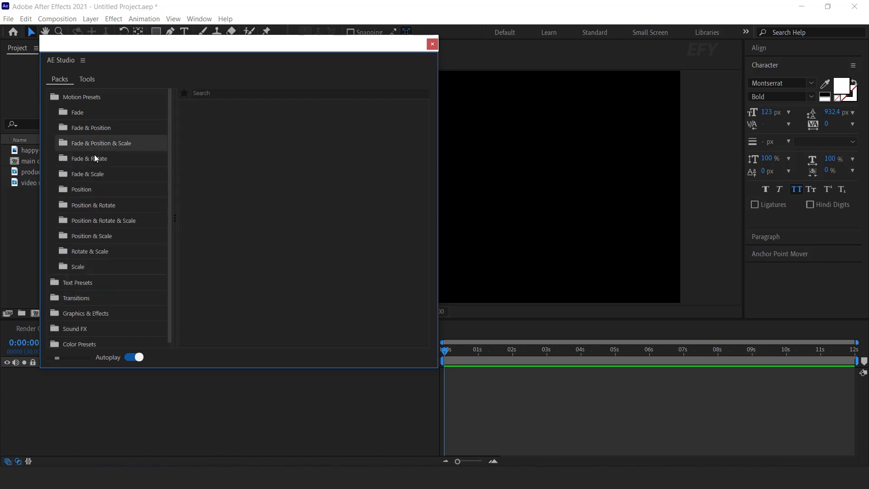
{"action": "left_click", "coordinate": [72, 95]}
Step: Expand Text Presets and preview Decode, Fade, Fade & Position, Position and Position & Rotate presets
{"action": "left_click", "coordinate": [72, 112]}
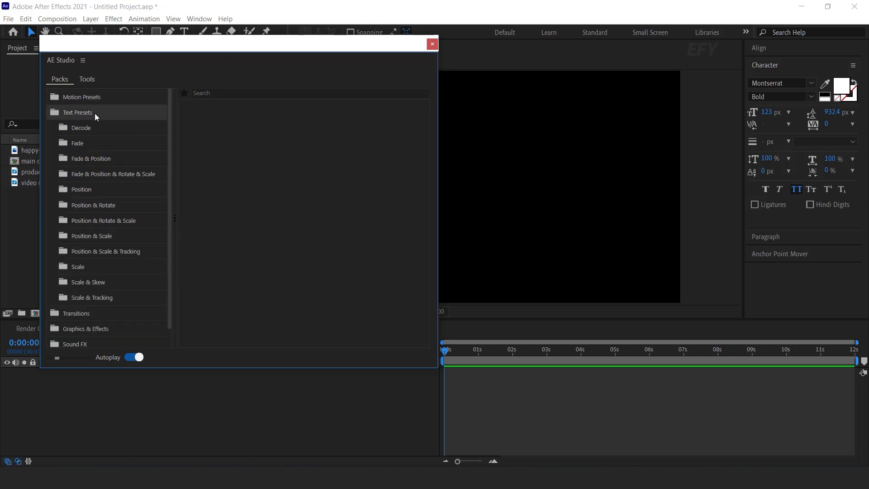
{"action": "left_click", "coordinate": [87, 129]}
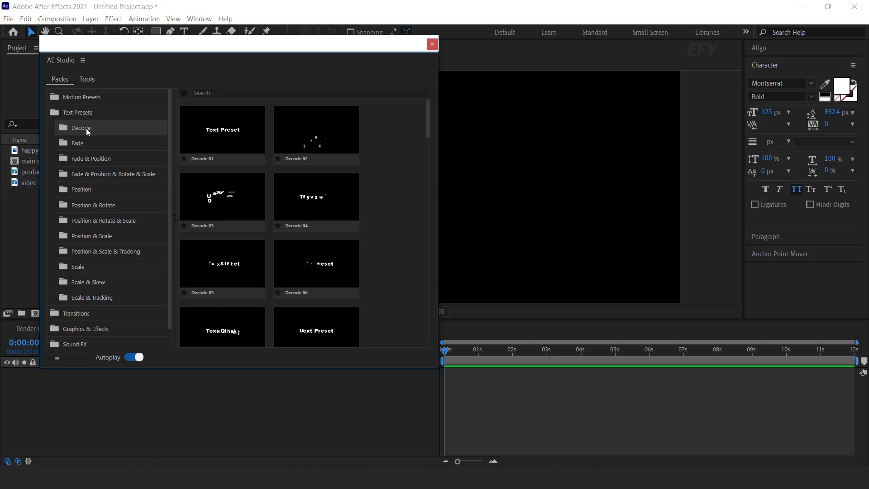
{"action": "left_click", "coordinate": [83, 146]}
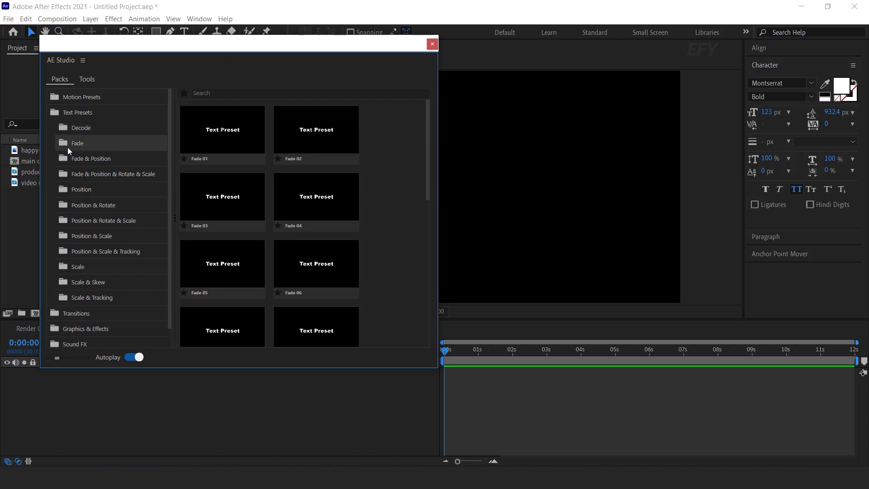
{"action": "left_click", "coordinate": [82, 162]}
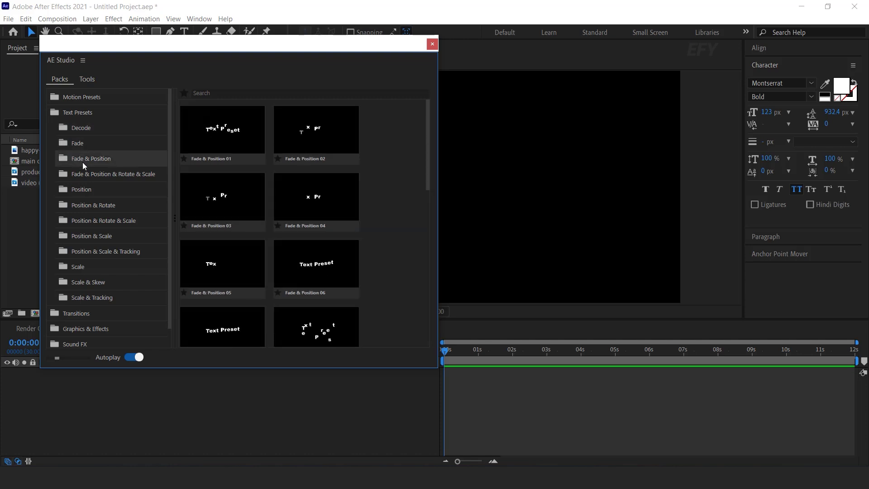
{"action": "left_click", "coordinate": [82, 175]}
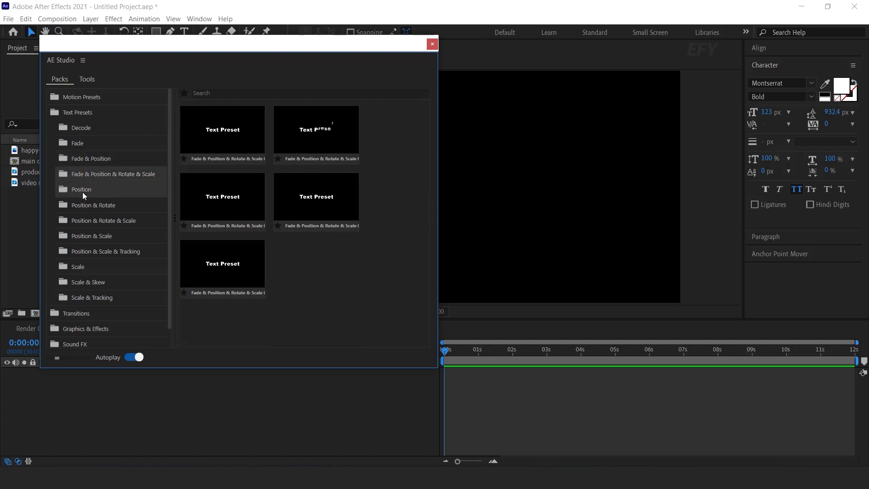
{"action": "left_click", "coordinate": [83, 192]}
{"action": "left_click", "coordinate": [85, 208]}
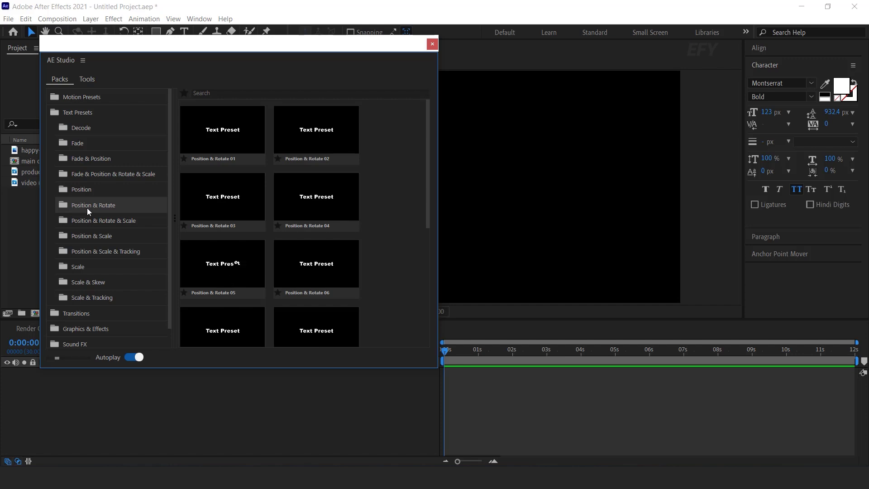
Step: Preview the remaining Position, Scale, Scale & Skew and Scale & Tracking text presets, then collapse
{"action": "left_click", "coordinate": [97, 225]}
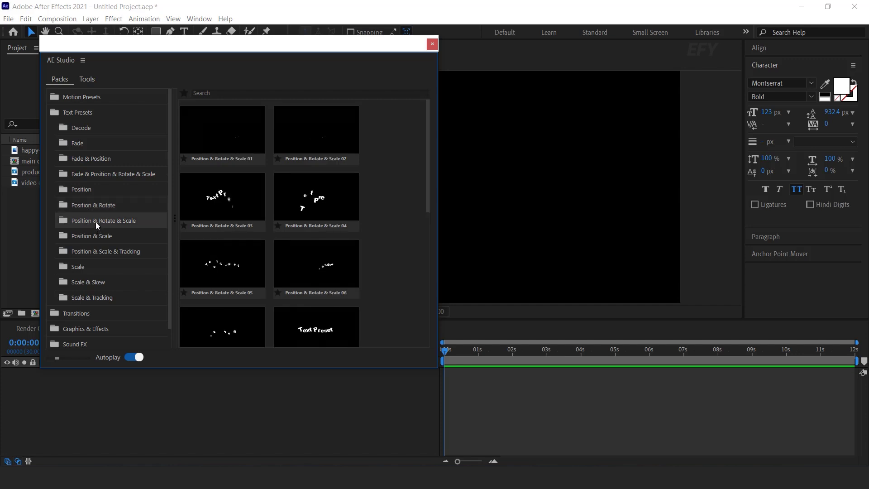
{"action": "left_click", "coordinate": [105, 238]}
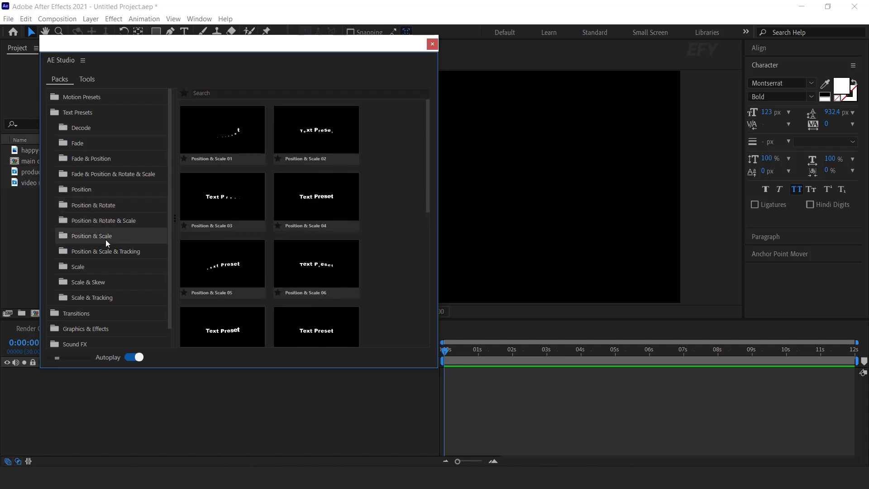
{"action": "left_click", "coordinate": [107, 253]}
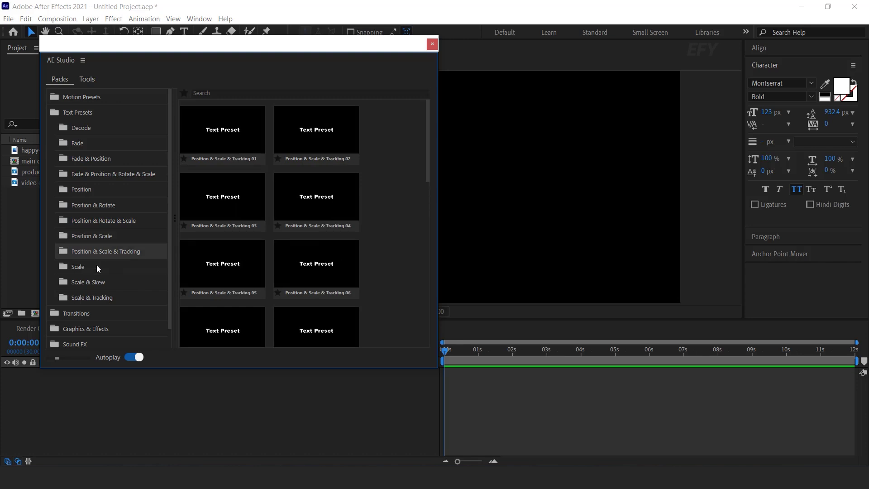
{"action": "left_click", "coordinate": [93, 267]}
{"action": "left_click", "coordinate": [85, 286]}
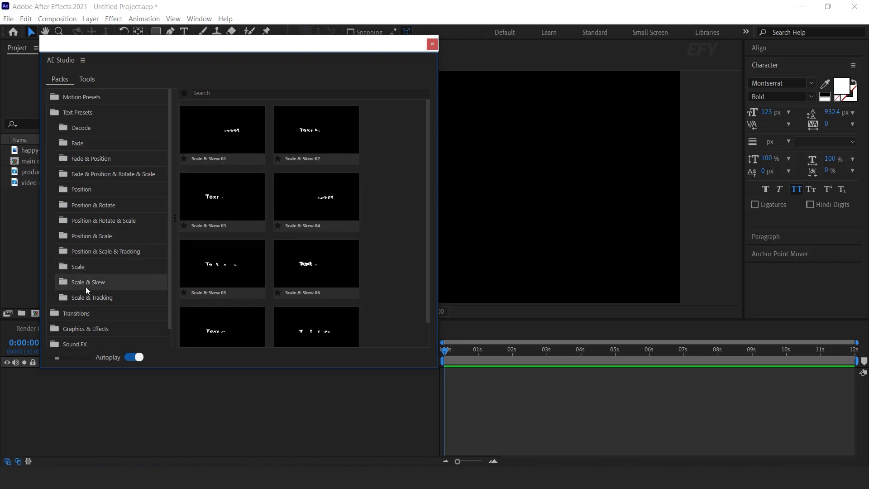
{"action": "left_click", "coordinate": [86, 300]}
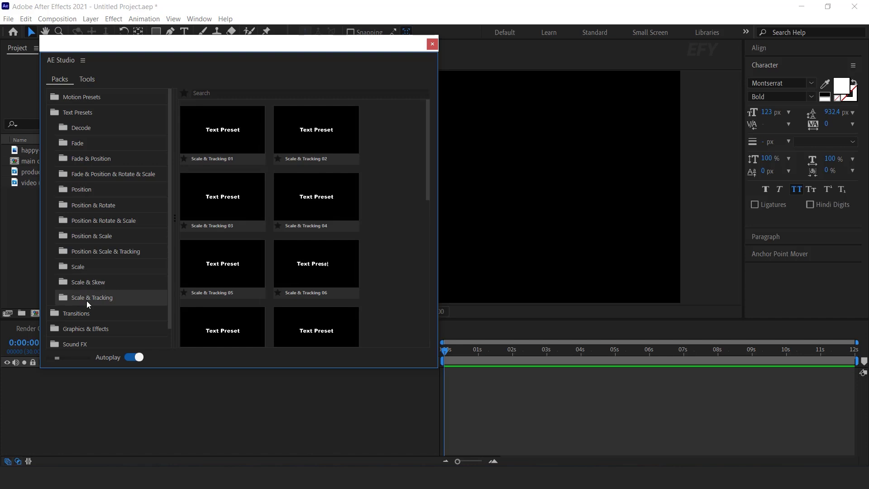
{"action": "left_click", "coordinate": [65, 110]}
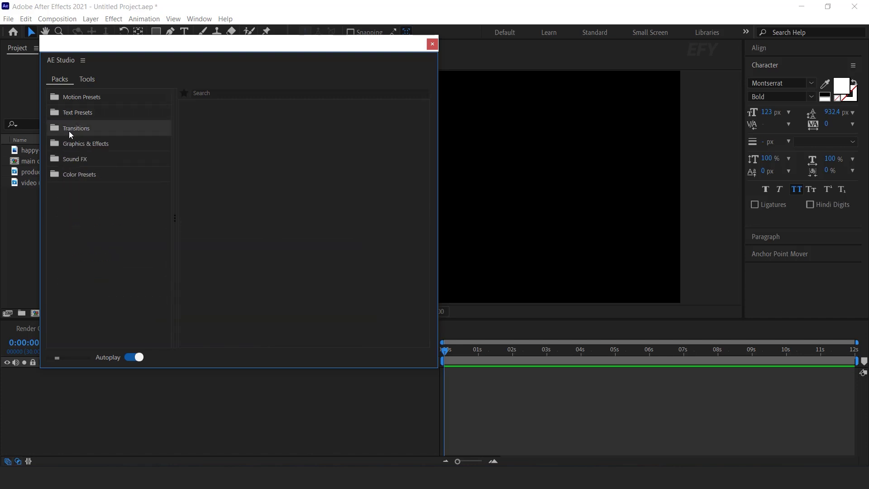
{"action": "left_click", "coordinate": [69, 131]}
{"action": "left_click", "coordinate": [72, 143]}
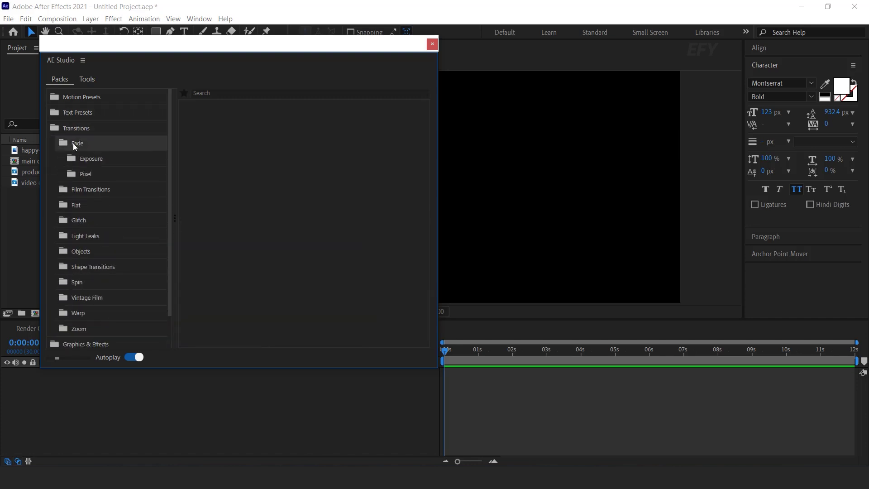
{"action": "left_click", "coordinate": [85, 159]}
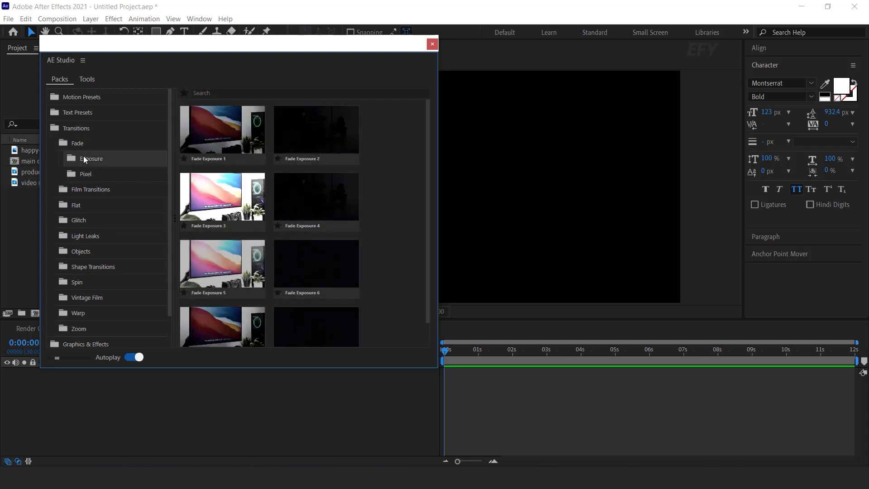
{"action": "left_click", "coordinate": [87, 173]}
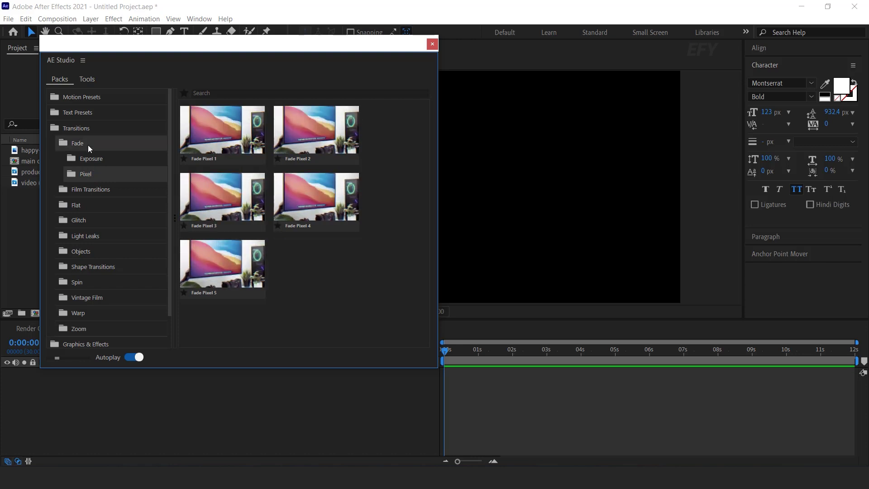
{"action": "left_click", "coordinate": [81, 143]}
{"action": "left_click", "coordinate": [83, 158]}
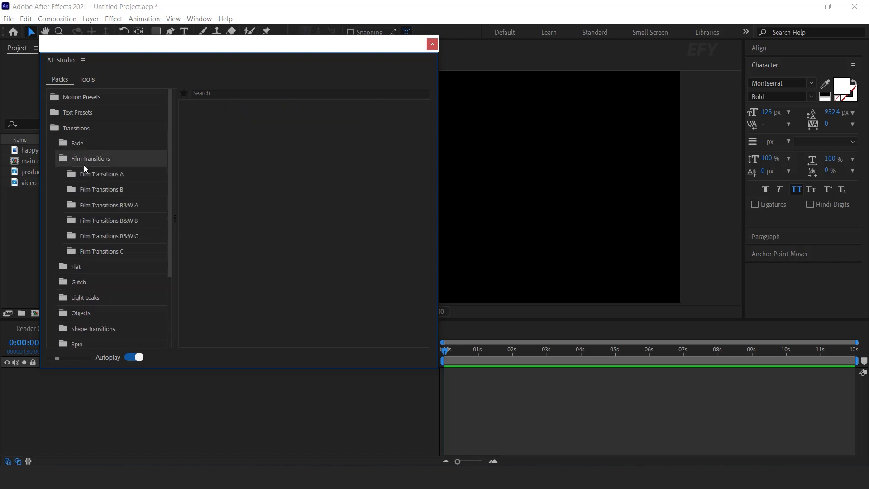
{"action": "left_click", "coordinate": [83, 174]}
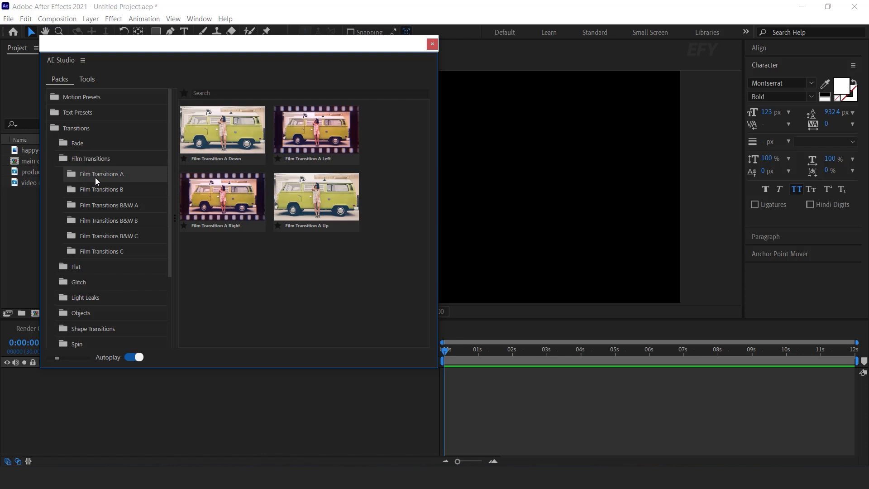
{"action": "left_click", "coordinate": [96, 189]}
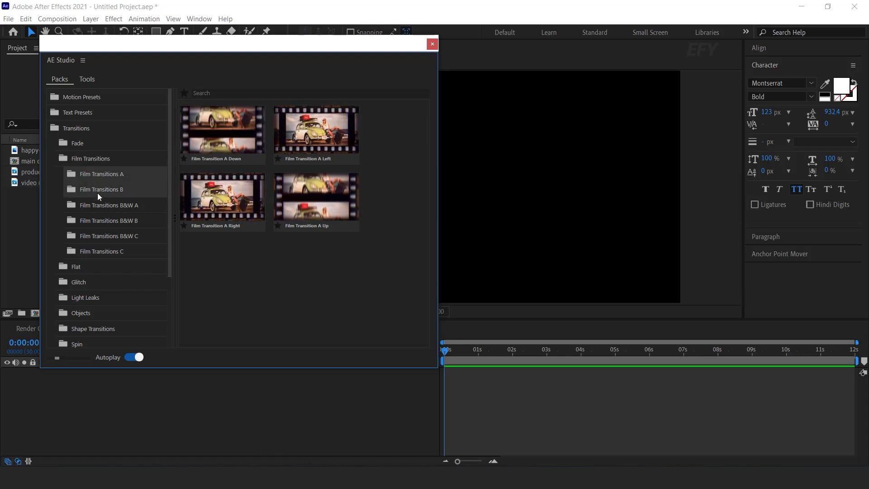
{"action": "left_click", "coordinate": [99, 220]}
{"action": "left_click", "coordinate": [99, 157]}
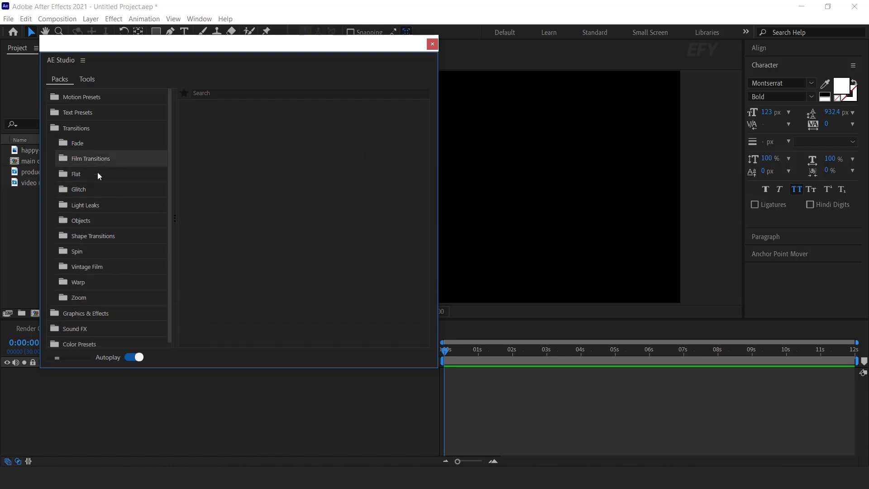
{"action": "left_click", "coordinate": [96, 175]}
{"action": "left_click", "coordinate": [97, 191]}
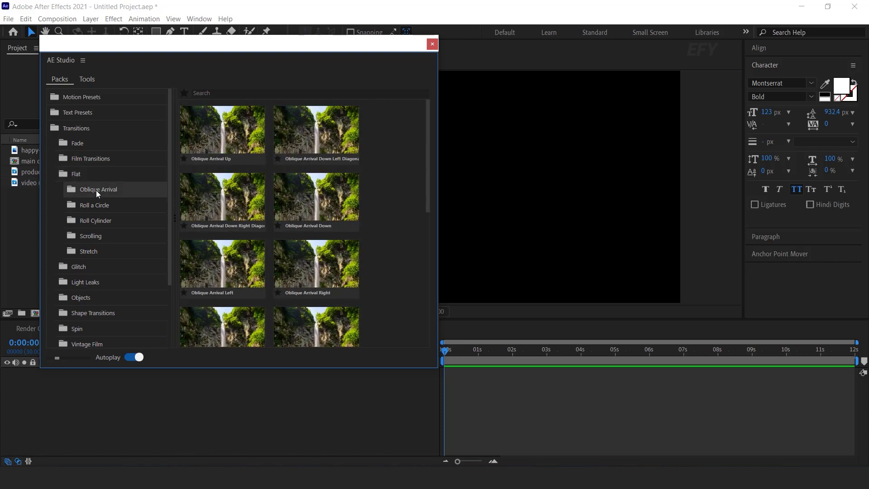
{"action": "left_click", "coordinate": [97, 221]}
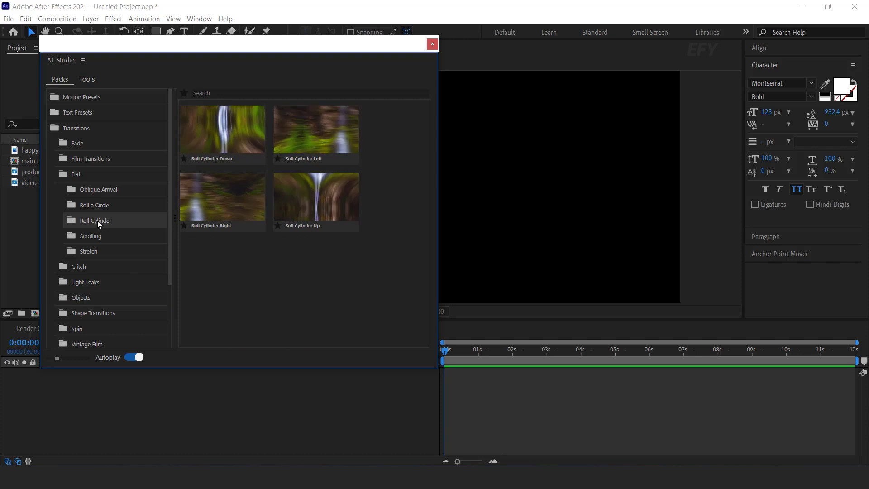
{"action": "left_click", "coordinate": [99, 239]}
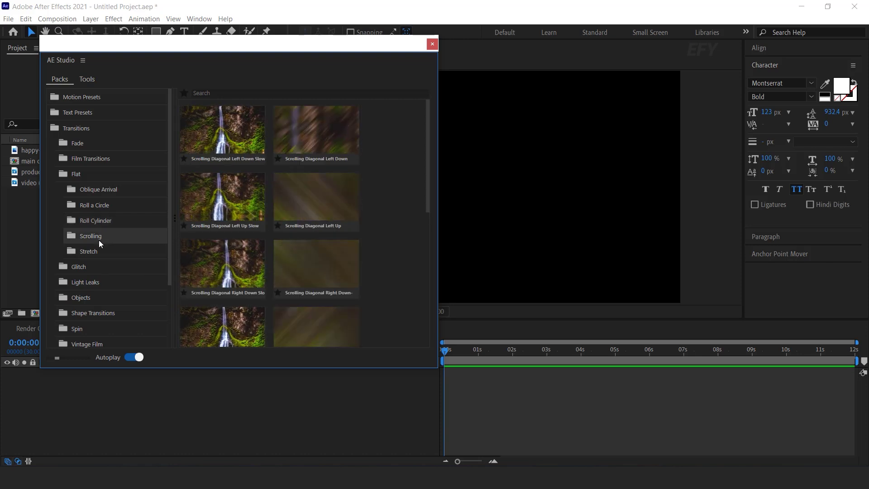
{"action": "left_click", "coordinate": [93, 171]}
{"action": "left_click", "coordinate": [93, 194]}
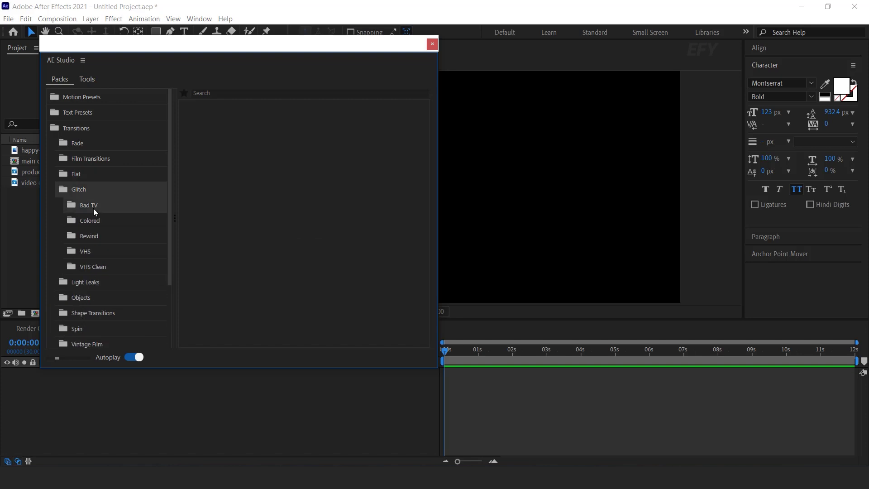
{"action": "left_click", "coordinate": [94, 208]}
{"action": "left_click", "coordinate": [99, 224]}
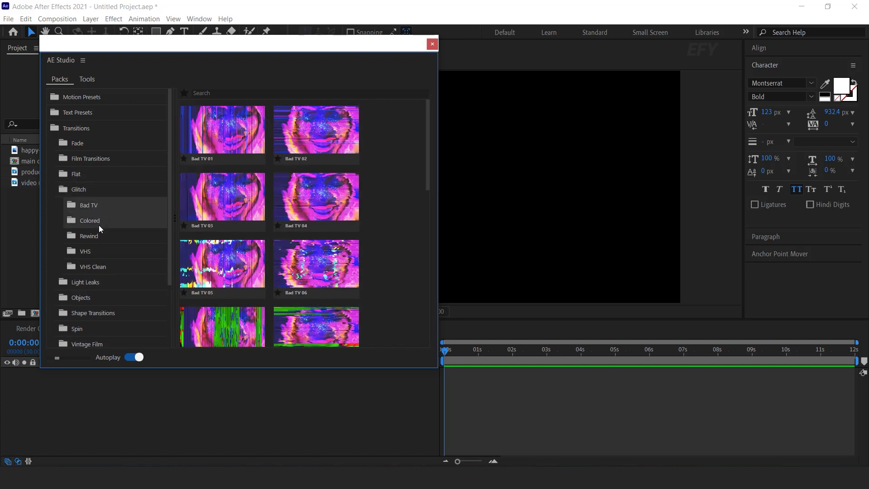
{"action": "left_click", "coordinate": [100, 237]}
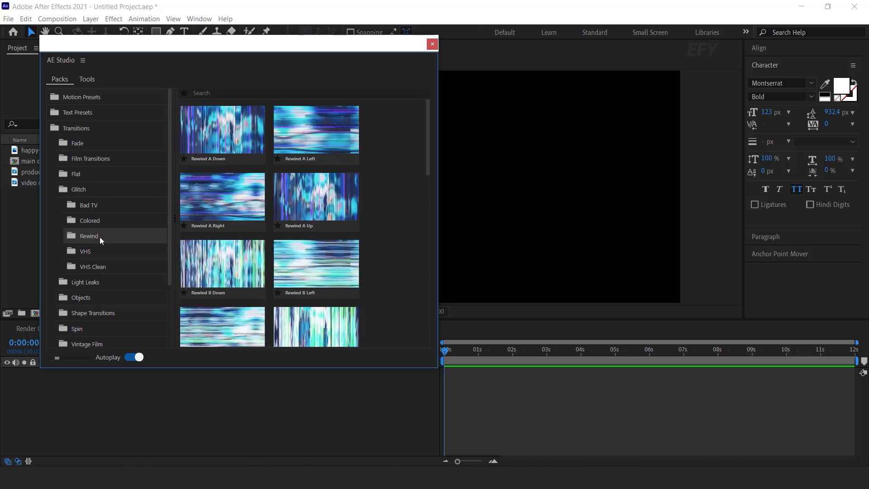
{"action": "left_click", "coordinate": [97, 253]}
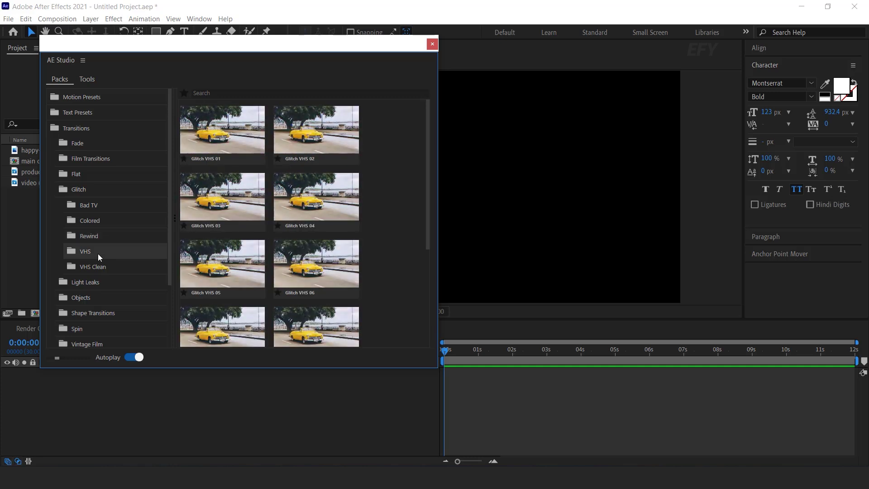
{"action": "left_click", "coordinate": [98, 267]}
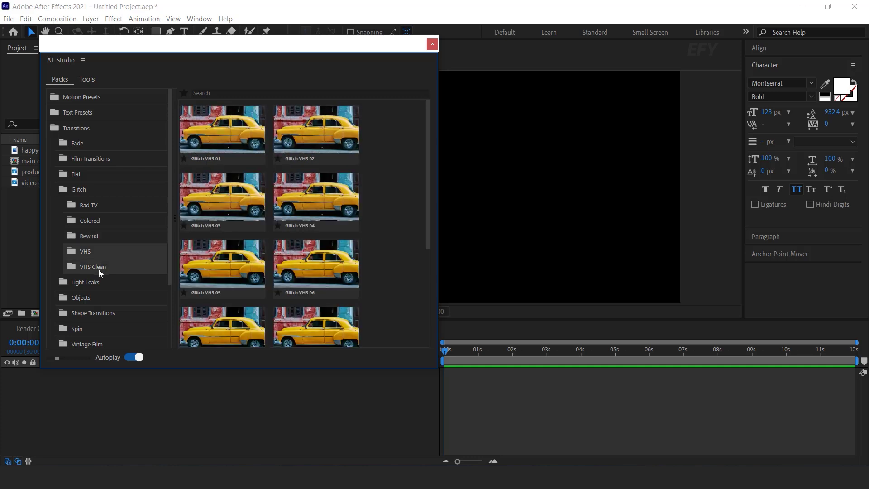
{"action": "left_click", "coordinate": [85, 189]}
Step: Collapse Transitions, expand Graphics & Effects, and preview Gradient and Shape Backgrounds
{"action": "left_click", "coordinate": [86, 126]}
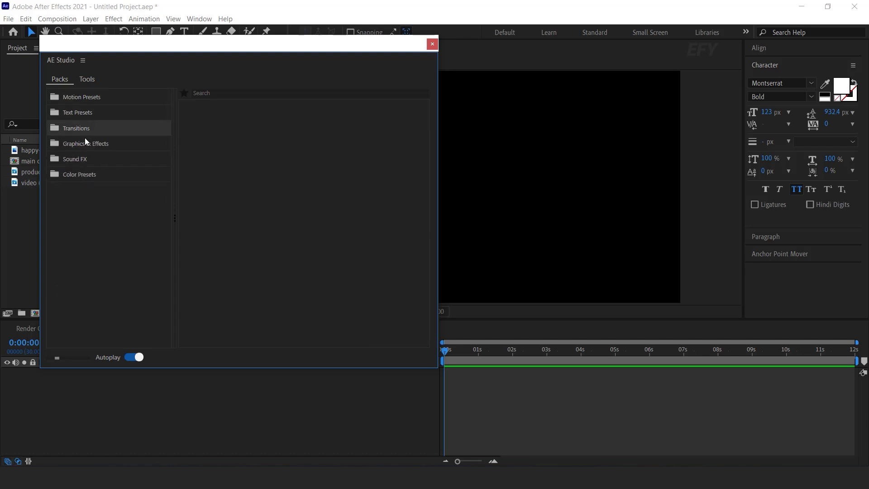
{"action": "left_click", "coordinate": [86, 144]}
{"action": "left_click", "coordinate": [93, 161]}
{"action": "left_click", "coordinate": [99, 176]}
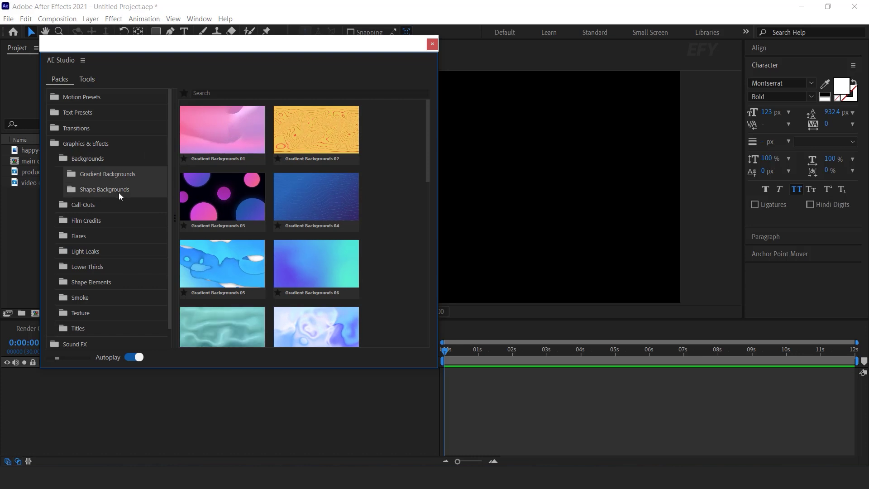
{"action": "left_click", "coordinate": [119, 191]}
{"action": "left_click", "coordinate": [97, 162]}
Step: Preview the Call-Out Left and Minimal Center, Left and Right presets
{"action": "left_click", "coordinate": [97, 174]}
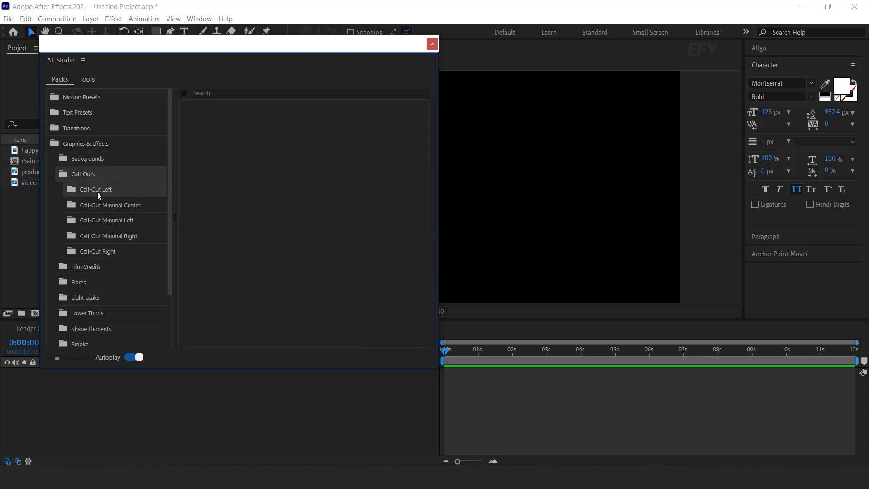
{"action": "left_click", "coordinate": [96, 192]}
{"action": "left_click", "coordinate": [101, 204]}
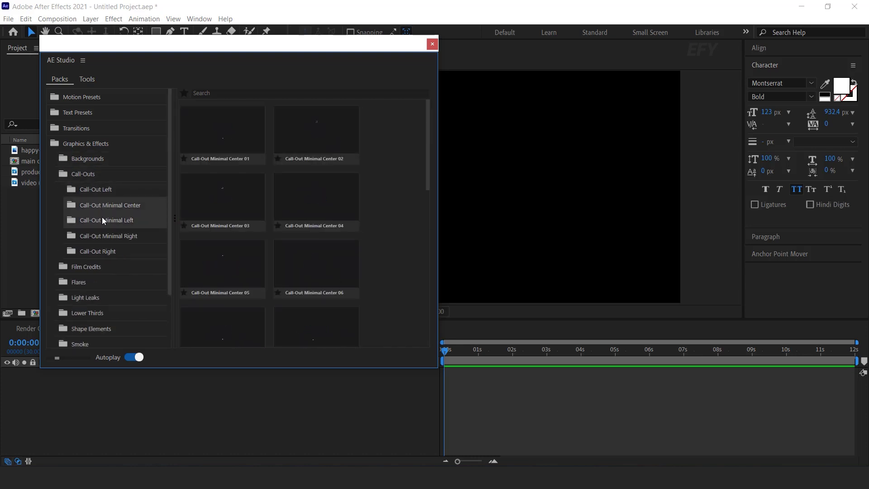
{"action": "left_click", "coordinate": [91, 221]}
{"action": "left_click", "coordinate": [97, 236]}
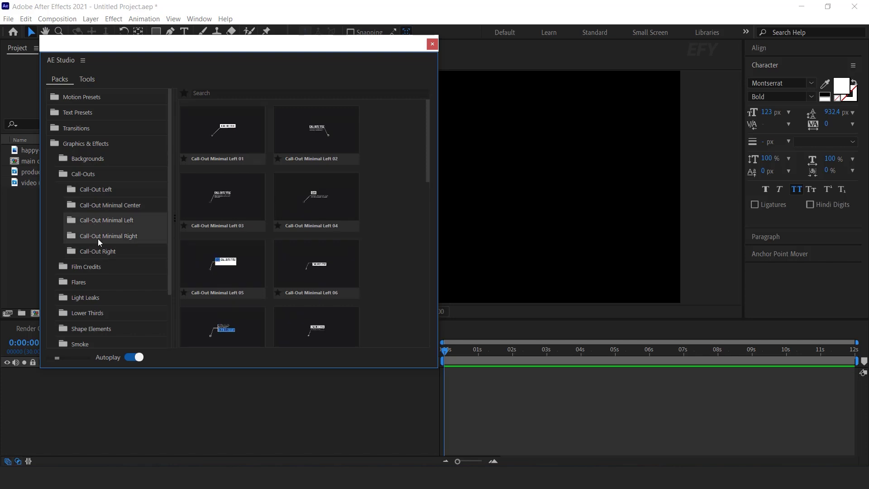
{"action": "left_click", "coordinate": [84, 174]}
Step: Preview Film Credits: Cast List, Credits Title, Film Posters and Massive Credits
{"action": "left_click", "coordinate": [84, 189]}
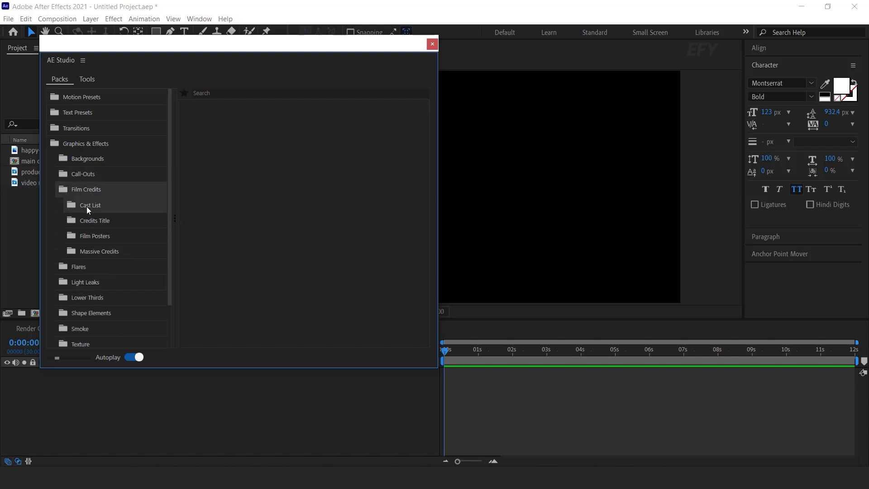
{"action": "left_click", "coordinate": [87, 207]}
{"action": "left_click", "coordinate": [90, 221]}
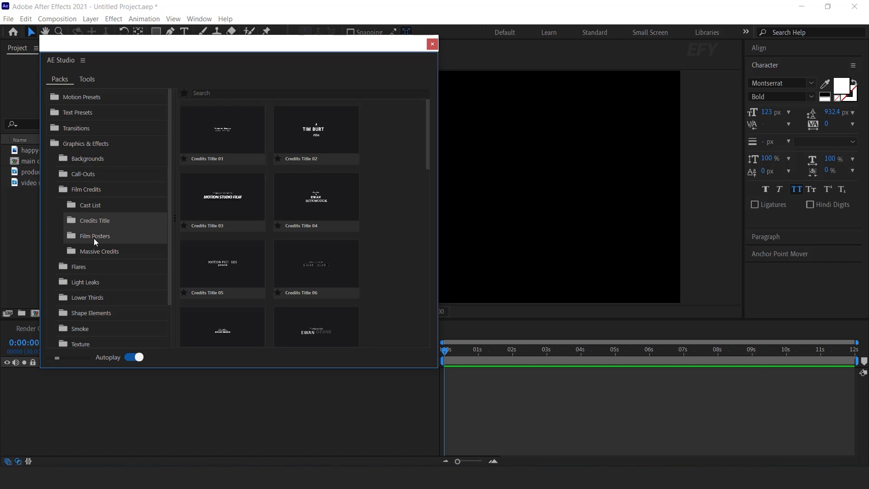
{"action": "left_click", "coordinate": [93, 237]}
{"action": "left_click", "coordinate": [96, 253]}
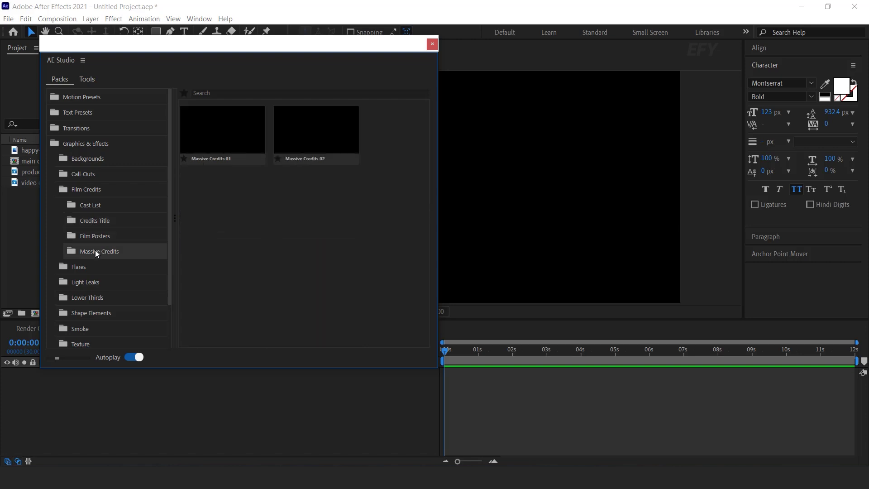
{"action": "left_click", "coordinate": [99, 189]}
Step: Preview the Blue, Colors, Green and Red flare presets
{"action": "left_click", "coordinate": [97, 205]}
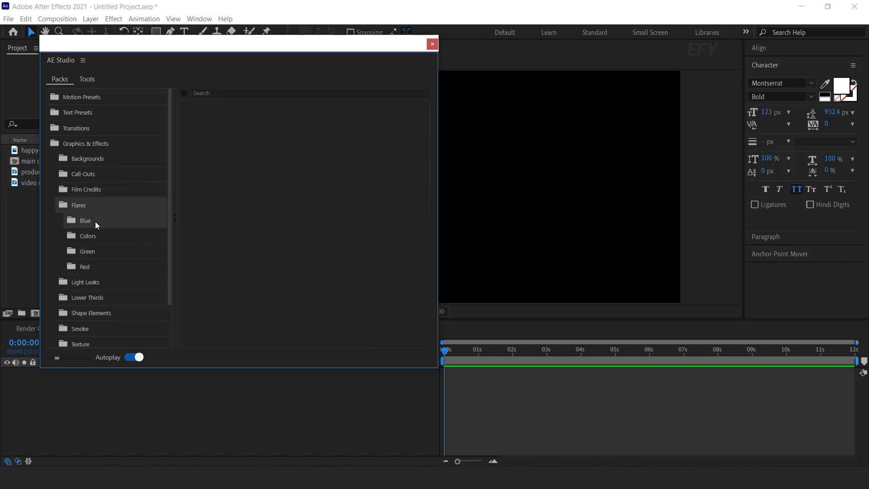
{"action": "left_click", "coordinate": [95, 222]}
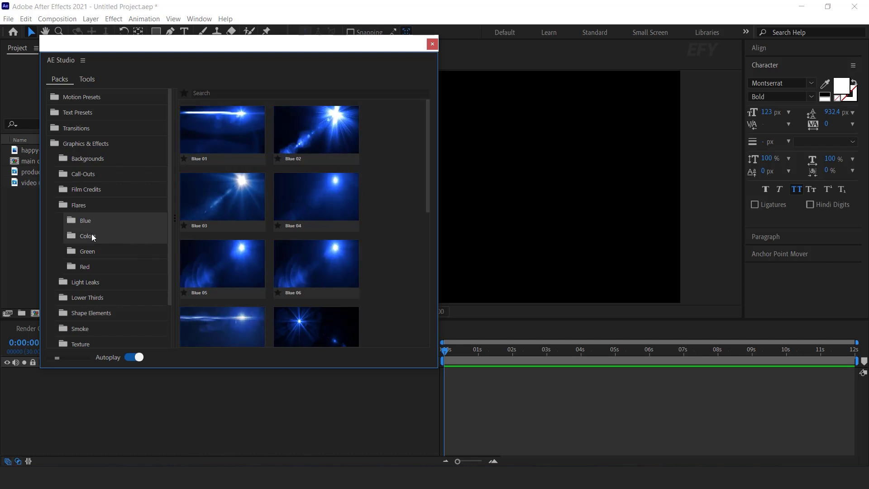
{"action": "left_click", "coordinate": [92, 236]}
{"action": "left_click", "coordinate": [92, 252]}
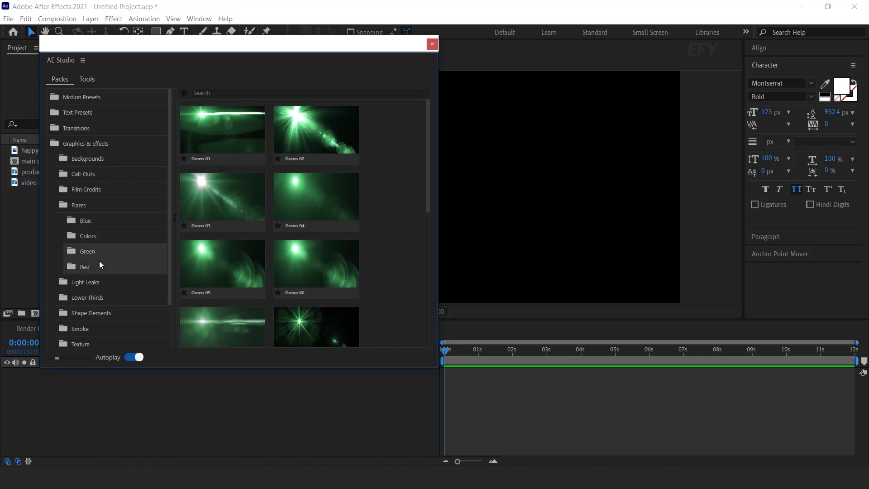
{"action": "left_click", "coordinate": [99, 261]}
{"action": "left_click", "coordinate": [93, 205]}
Step: Preview Light Leaks: Blue Crazy, Blue Wash, Blue Wipe, Colours, Pastels and Warm Pan
{"action": "left_click", "coordinate": [94, 222]}
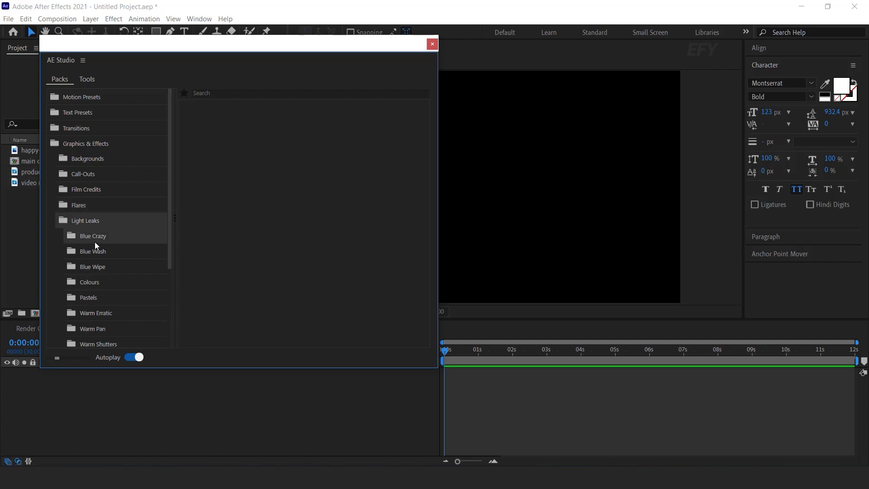
{"action": "left_click", "coordinate": [96, 238]}
{"action": "scroll", "coordinate": [101, 245], "scroll_direction": "down", "scroll_amount": 2}
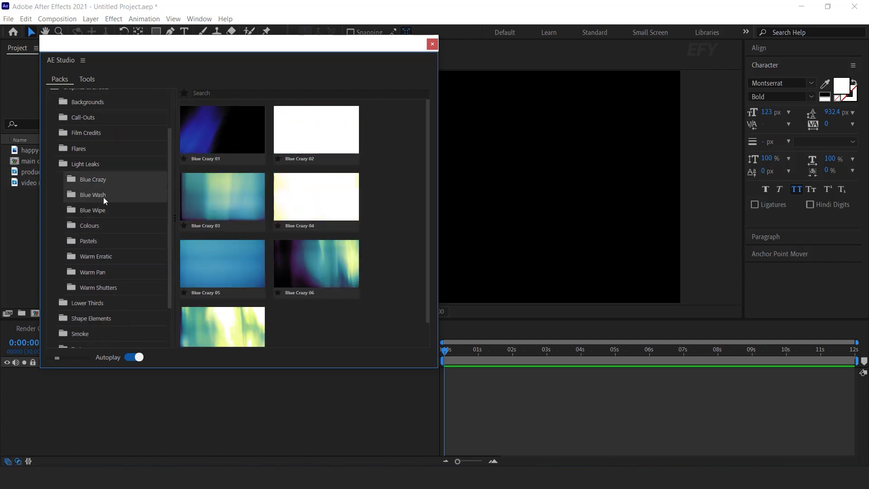
{"action": "left_click", "coordinate": [103, 197]}
{"action": "left_click", "coordinate": [110, 211]}
{"action": "left_click", "coordinate": [105, 226]}
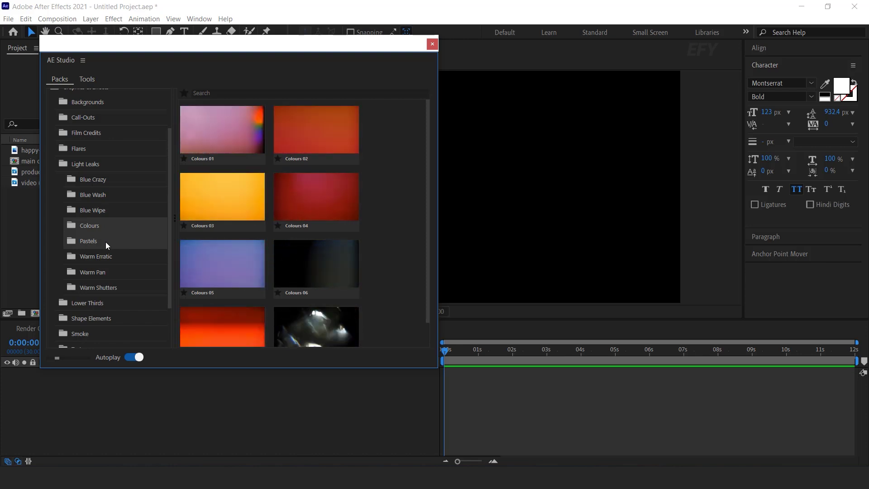
{"action": "left_click", "coordinate": [105, 241]}
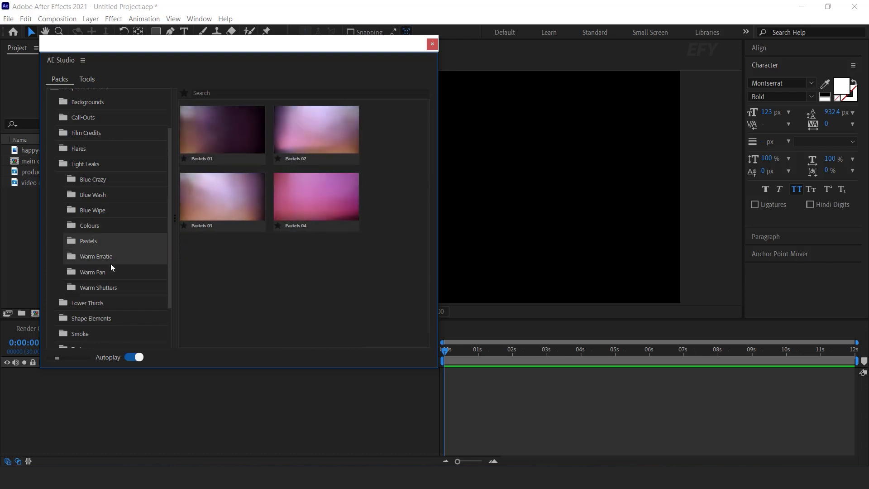
{"action": "left_click", "coordinate": [110, 272]}
{"action": "left_click", "coordinate": [93, 164]}
Step: Preview Lower Thirds Abstract, Corporate, Logo, Minimal, Modern and Quotes clips, then expand Sound FX
{"action": "left_click", "coordinate": [94, 236]}
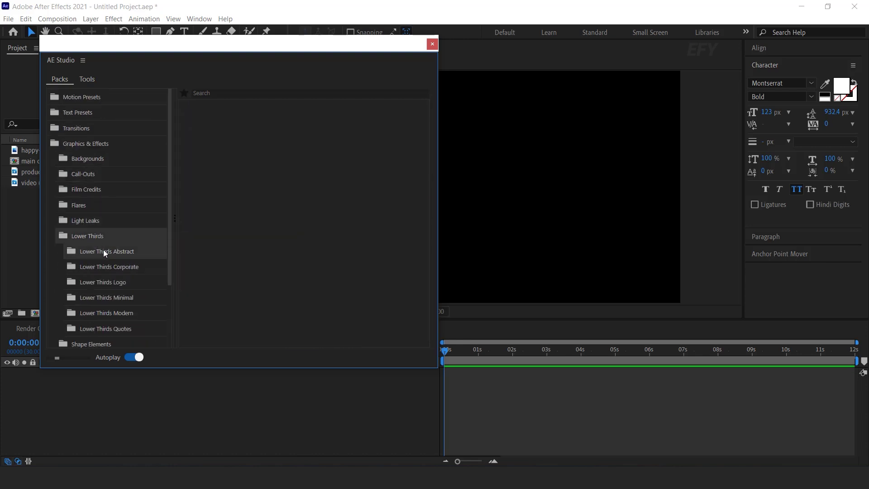
{"action": "left_click", "coordinate": [103, 248]}
{"action": "left_click", "coordinate": [117, 185]}
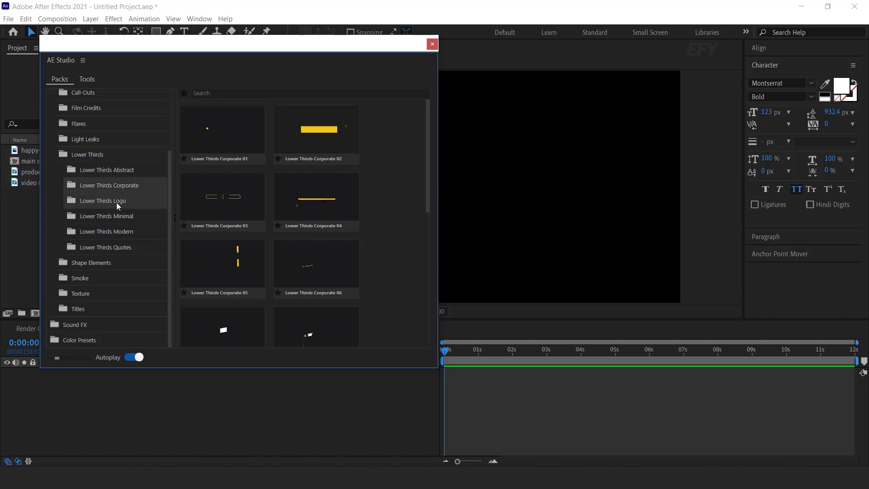
{"action": "left_click", "coordinate": [115, 202]}
{"action": "left_click", "coordinate": [116, 220]}
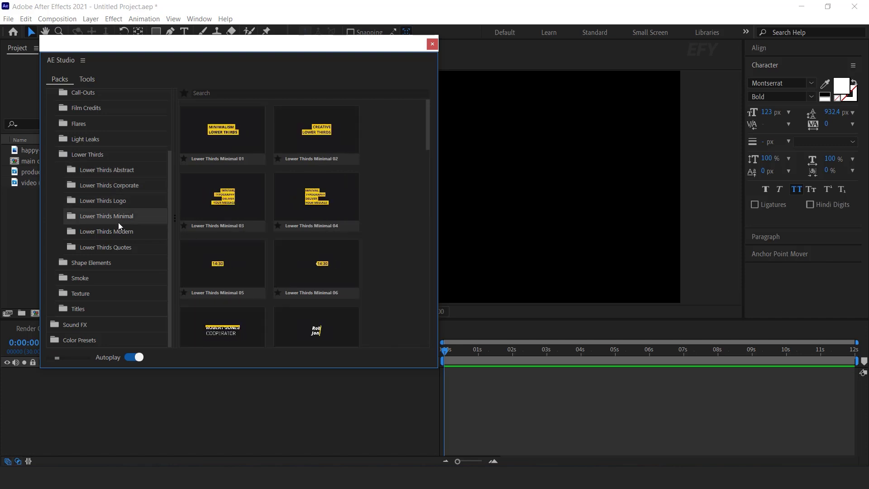
{"action": "left_click", "coordinate": [119, 231]}
{"action": "left_click", "coordinate": [118, 247]}
{"action": "left_click", "coordinate": [97, 156]}
{"action": "left_click", "coordinate": [96, 156]}
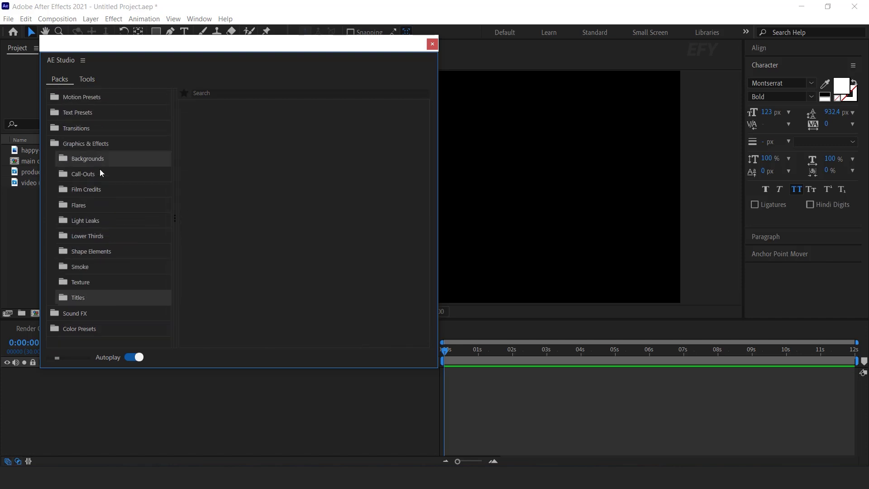
{"action": "left_click", "coordinate": [99, 314]}
Step: List and preview the Ammunition And Clothes and Animals sound clips
{"action": "scroll", "coordinate": [113, 260], "scroll_direction": "down", "scroll_amount": 4}
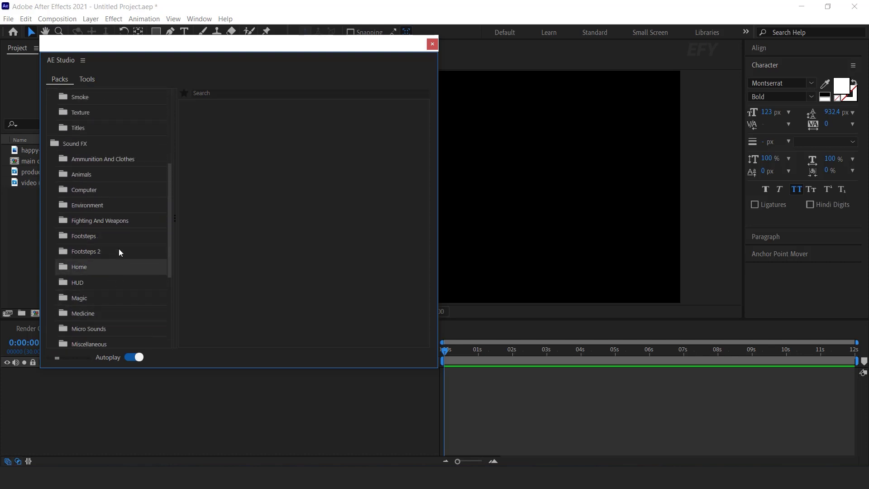
{"action": "left_click", "coordinate": [104, 159]}
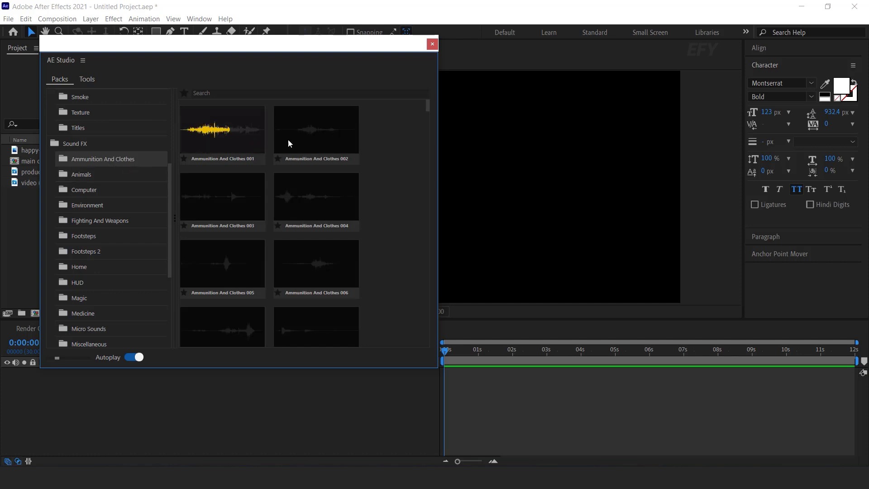
{"action": "mouse_move", "coordinate": [316, 144]}
{"action": "mouse_move", "coordinate": [319, 203]}
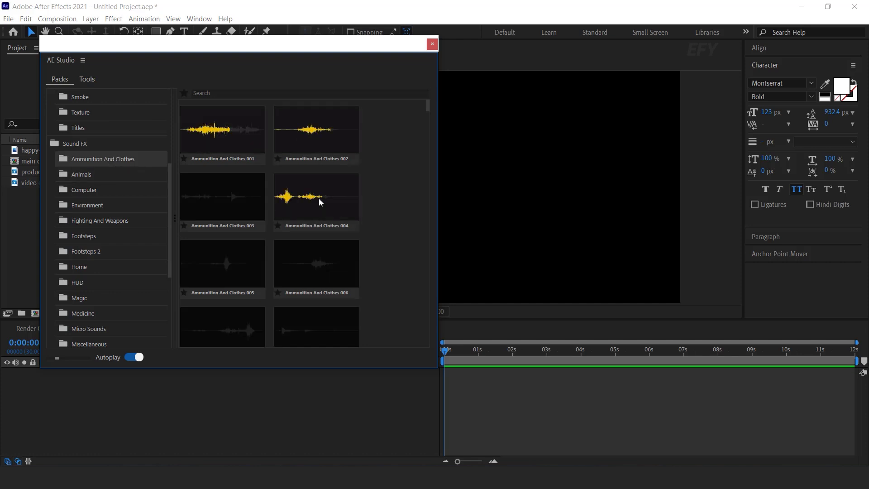
{"action": "left_click", "coordinate": [108, 177]}
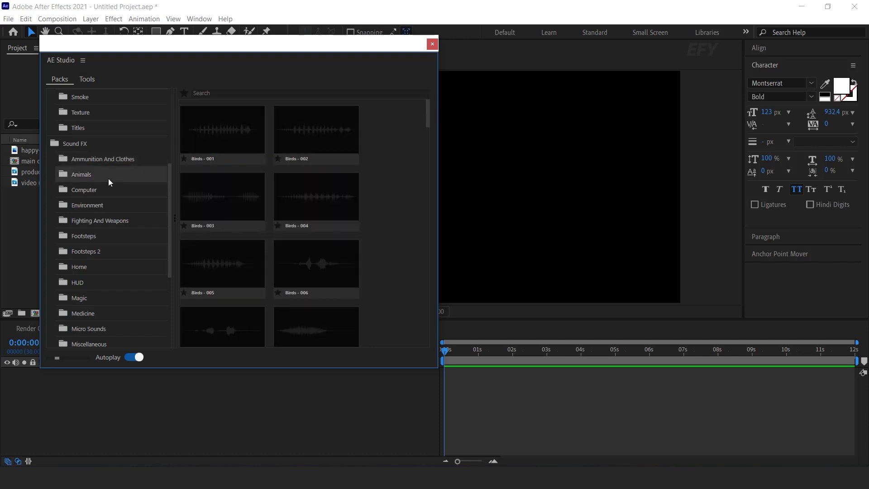
{"action": "mouse_move", "coordinate": [234, 137]}
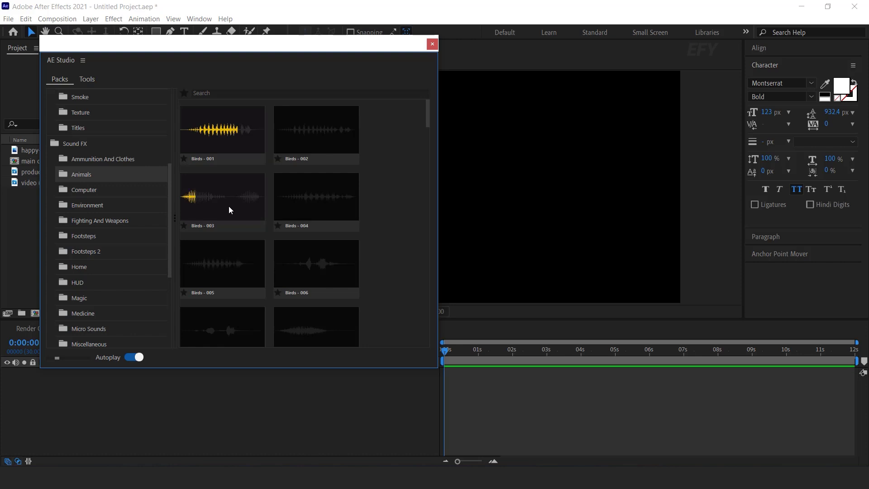
Step: List the Computer, Environment, Fighting And Weapons and Footsteps sound clips
{"action": "left_click", "coordinate": [89, 190]}
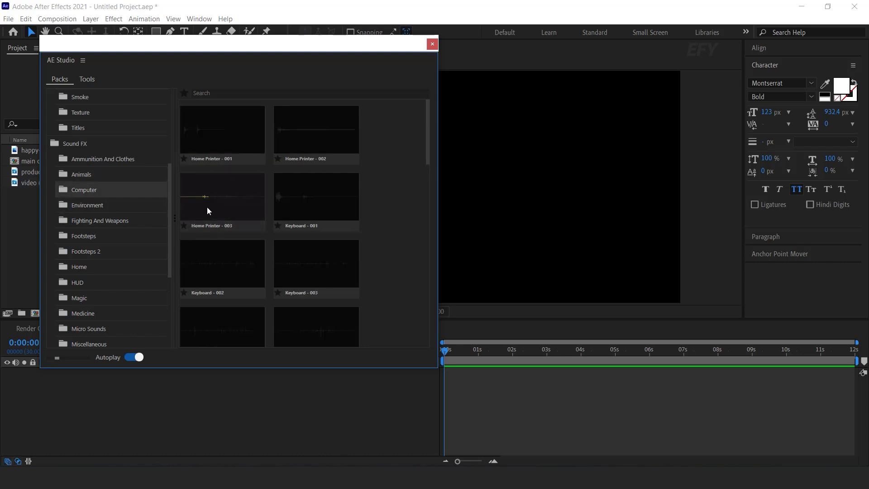
{"action": "left_click", "coordinate": [115, 205]}
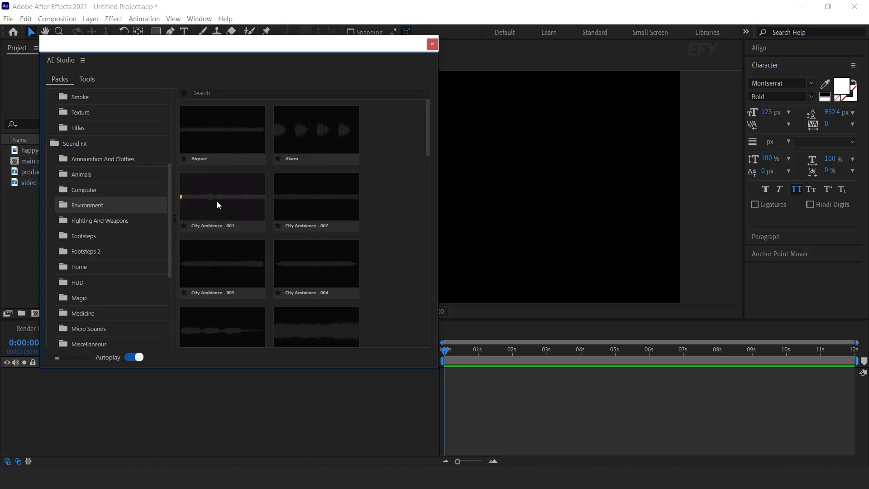
{"action": "left_click", "coordinate": [89, 221]}
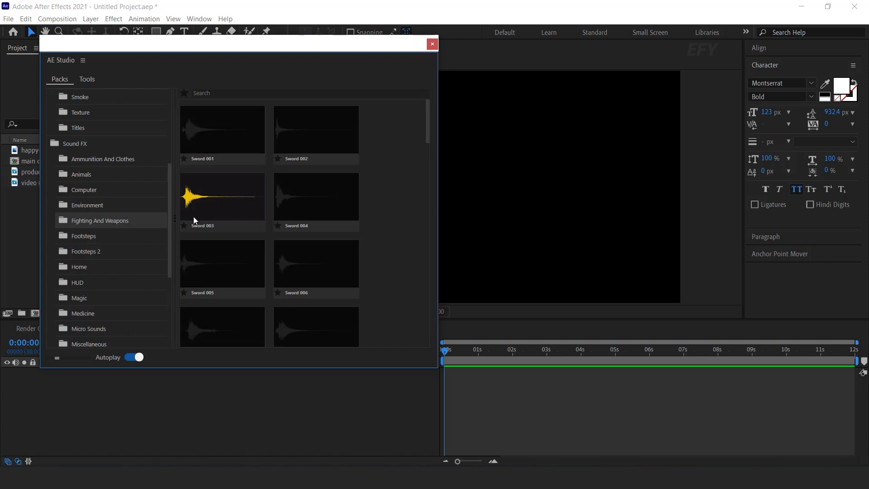
{"action": "left_click", "coordinate": [107, 238]}
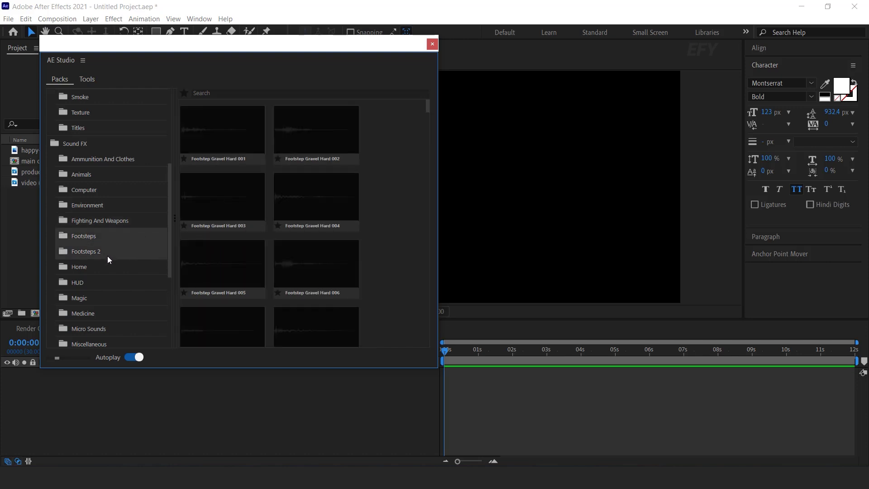
Step: Collapse Sound FX and view the Black & White, Chromatic and Cinematic colour presets
{"action": "scroll", "coordinate": [104, 281], "scroll_direction": "up", "scroll_amount": 3}
{"action": "left_click", "coordinate": [99, 310]}
{"action": "scroll", "coordinate": [103, 317], "scroll_direction": "down", "scroll_amount": 1}
{"action": "scroll", "coordinate": [103, 316], "scroll_direction": "down", "scroll_amount": 3}
{"action": "left_click", "coordinate": [98, 232]}
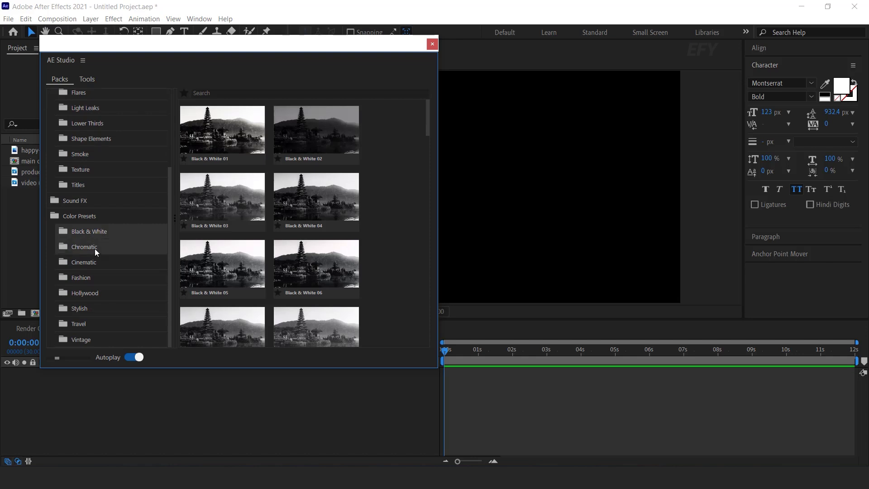
{"action": "left_click", "coordinate": [104, 246]}
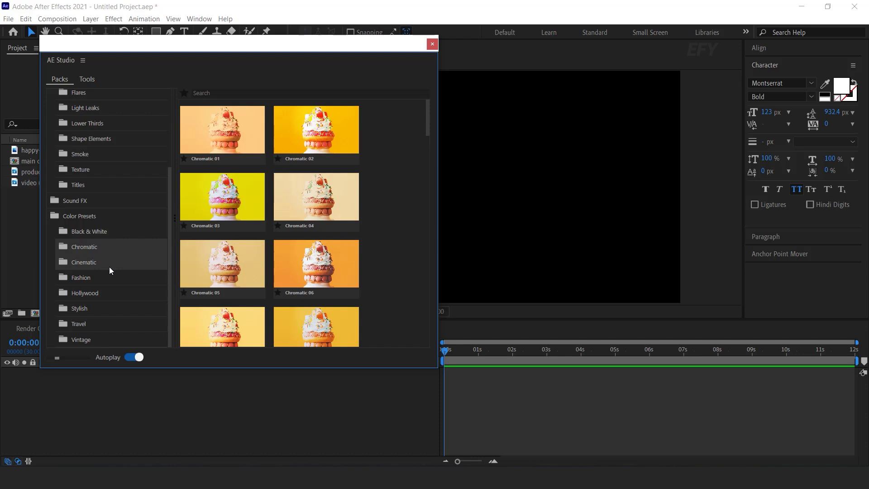
{"action": "left_click", "coordinate": [109, 267]}
Step: View the Fashion, Hollywood, Stylish, Travel and Vintage colour presets
{"action": "left_click", "coordinate": [110, 280]}
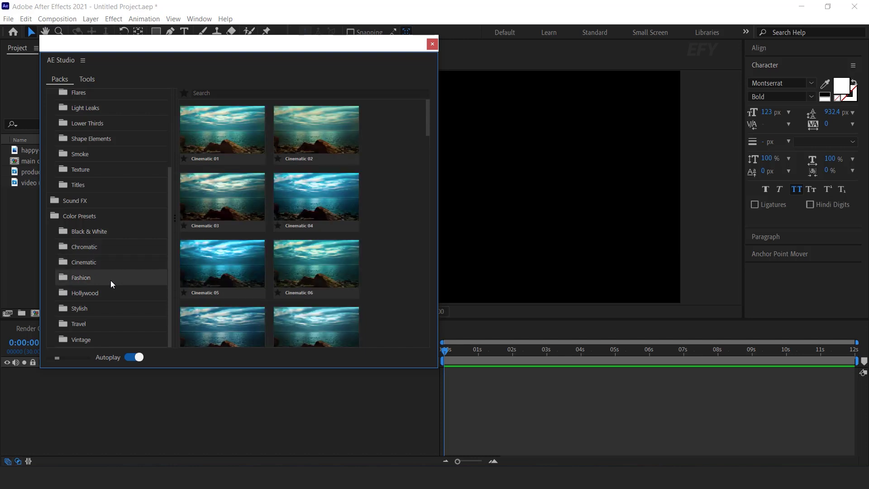
{"action": "left_click", "coordinate": [111, 294]}
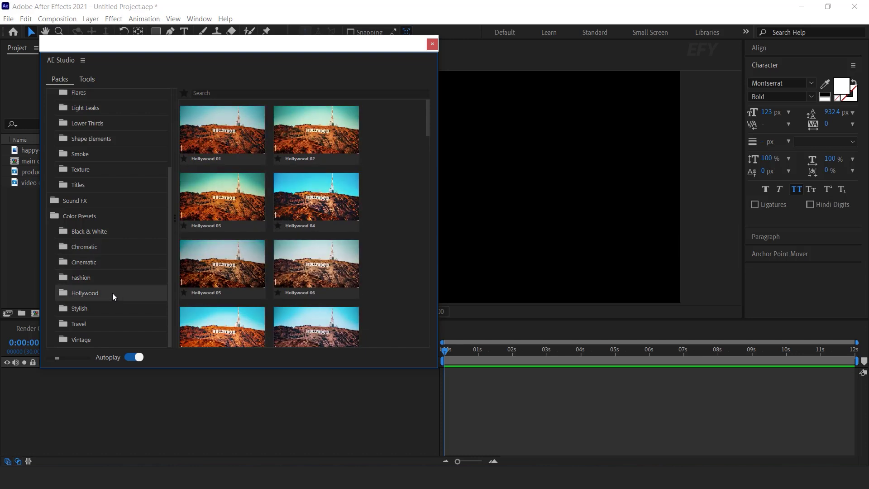
{"action": "left_click", "coordinate": [103, 307]}
{"action": "left_click", "coordinate": [113, 328]}
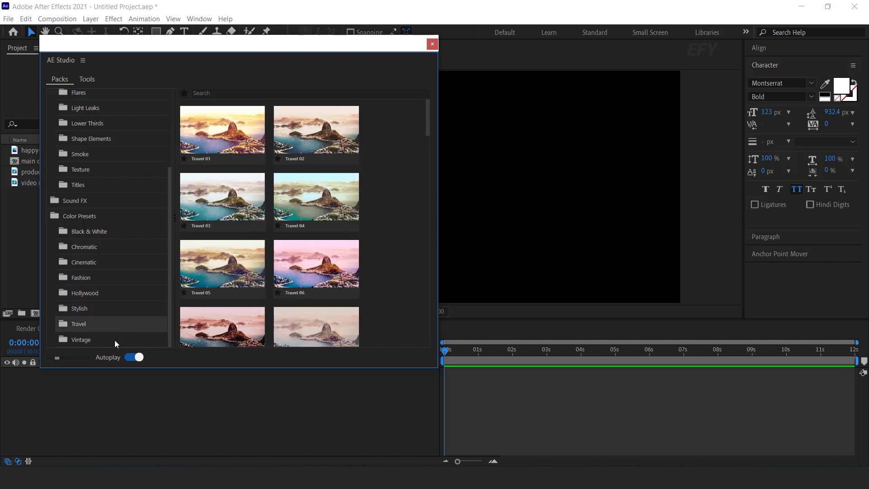
{"action": "left_click", "coordinate": [114, 338]}
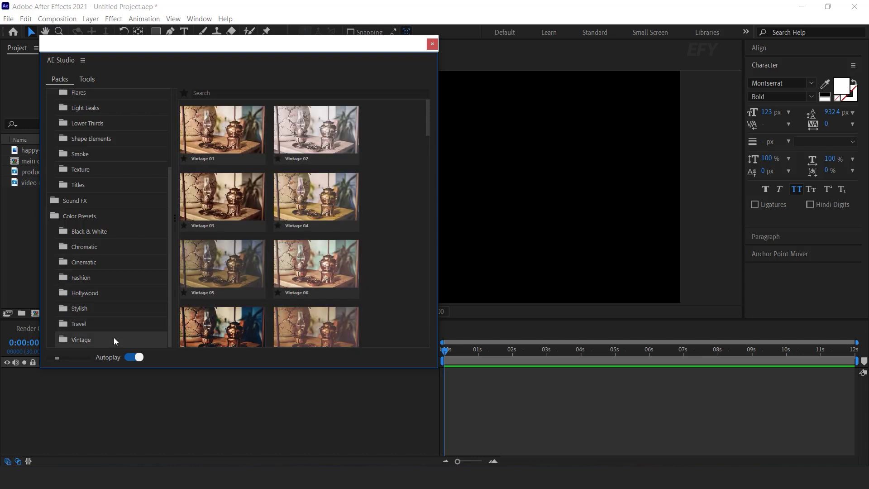
Step: Collapse Color Presets and Graphics & Effects and move AE Studio aside
{"action": "left_click", "coordinate": [103, 210]}
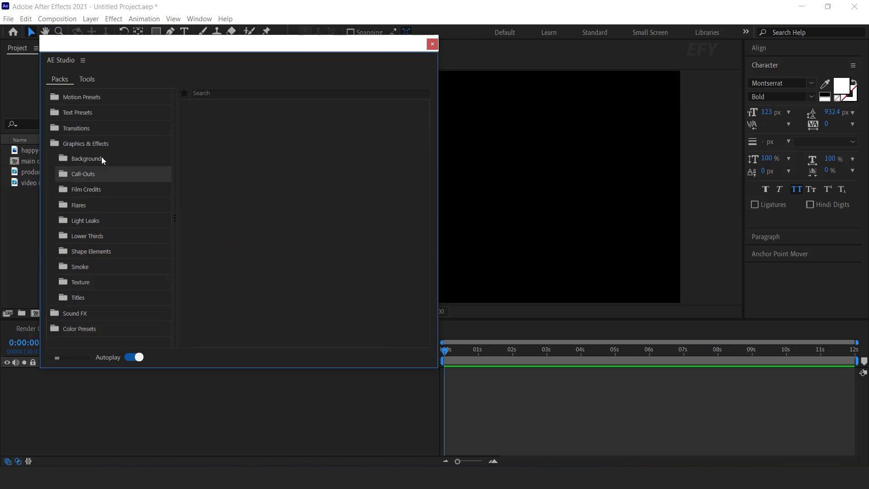
{"action": "left_click", "coordinate": [97, 143]}
{"action": "left_click_drag", "start_coordinate": [253, 46], "coordinate": [147, 112]}
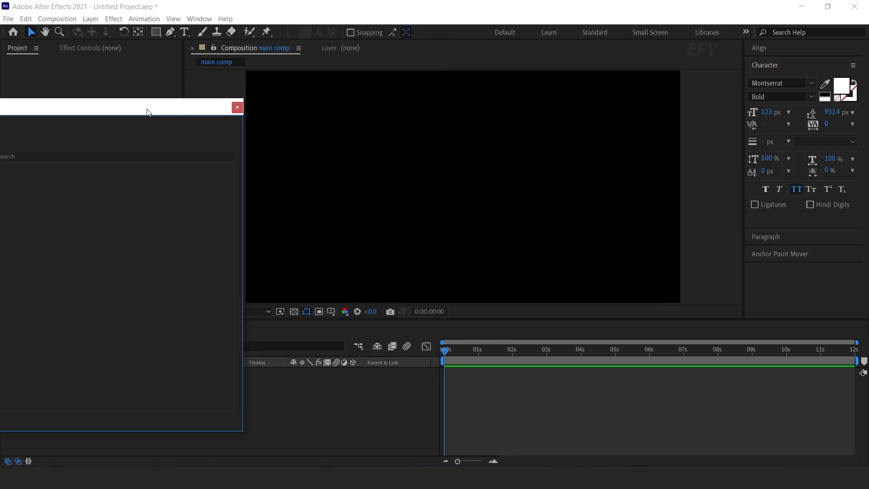
Step: Add an 'EFFECT FOR YOU' text layer in the comp and resize AE Studio beside it
{"action": "left_click", "coordinate": [183, 33]}
{"action": "left_click", "coordinate": [407, 178]}
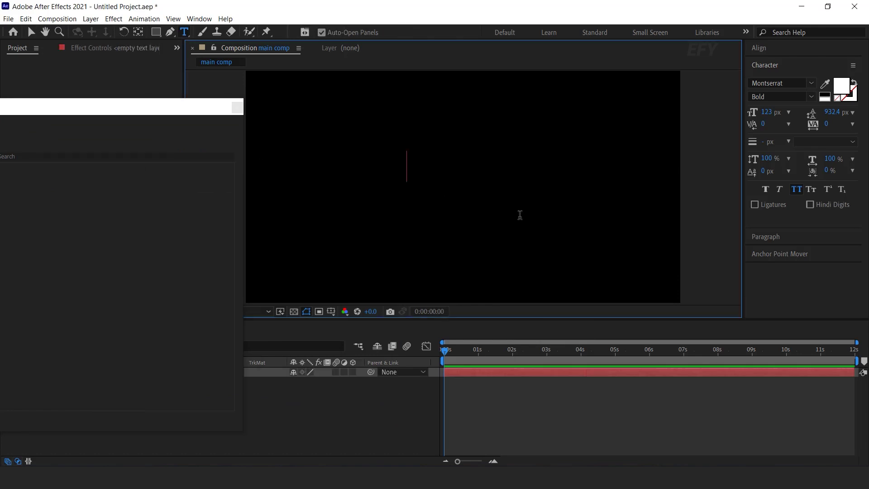
{"action": "type", "text": "e"}
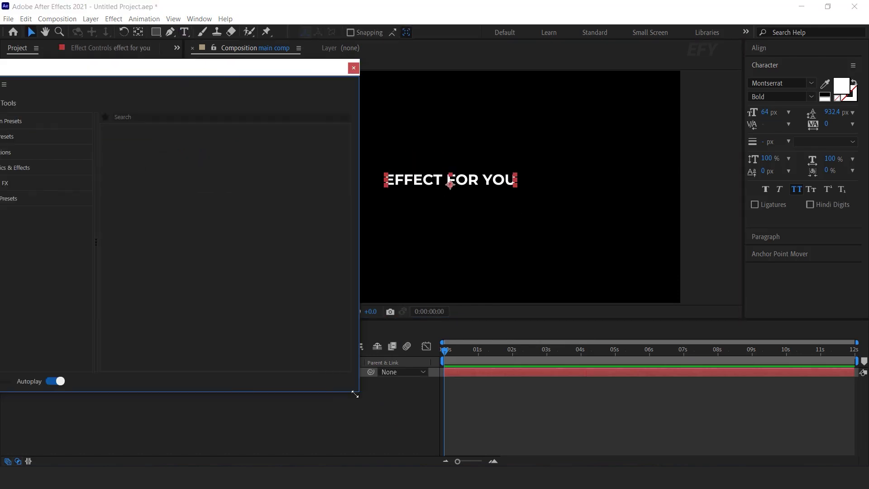
{"action": "left_click_drag", "start_coordinate": [355, 394], "coordinate": [194, 315]}
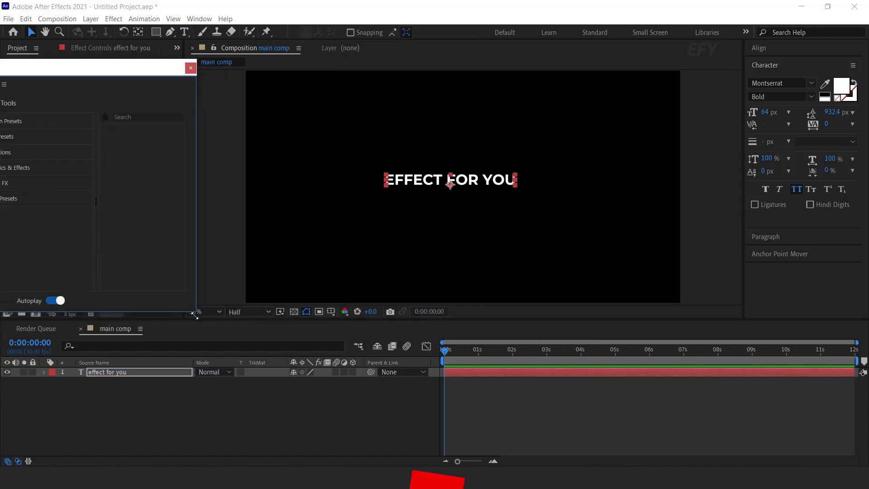
{"action": "left_click_drag", "start_coordinate": [113, 68], "coordinate": [188, 71]}
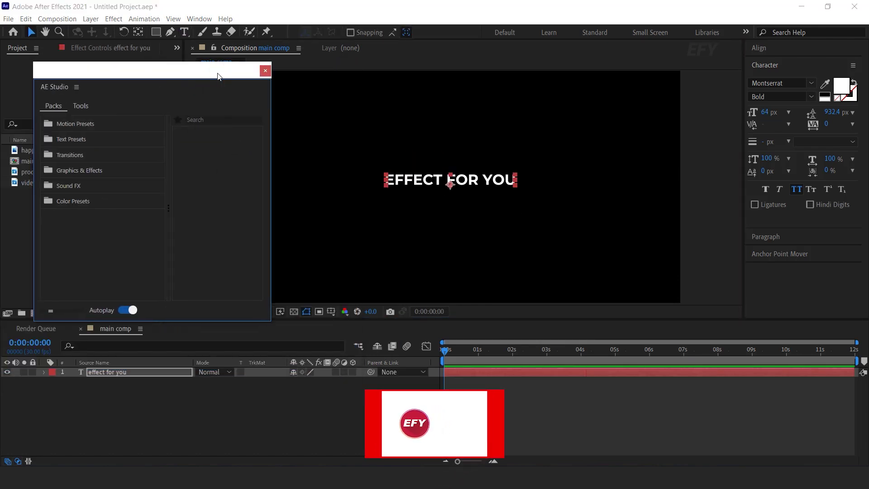
Step: Pick the Ease Fade & Position Left 01 preset under Motion Presets > Fade > Fade & Position
{"action": "left_click", "coordinate": [96, 128]}
{"action": "left_click", "coordinate": [94, 140]}
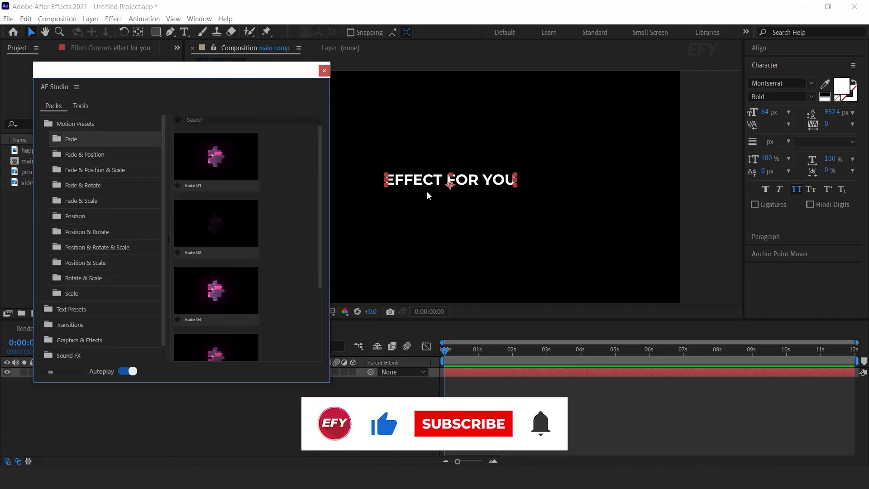
{"action": "left_click", "coordinate": [96, 154]}
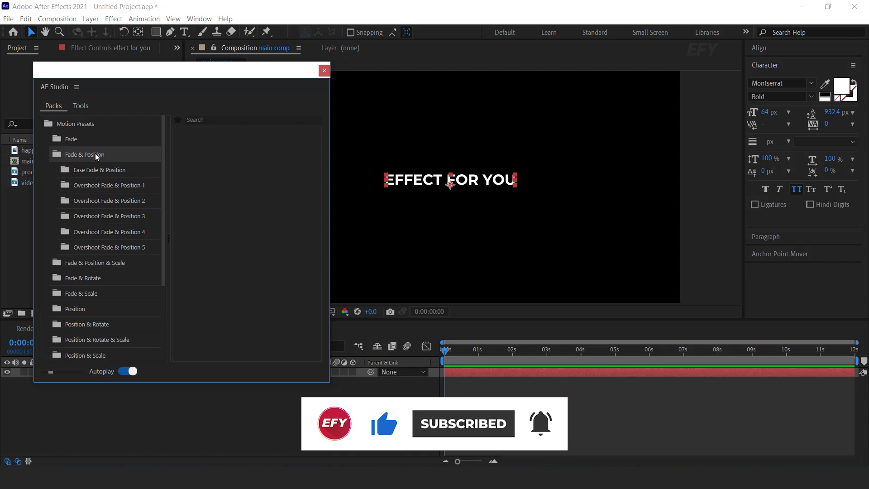
{"action": "left_click", "coordinate": [105, 170]}
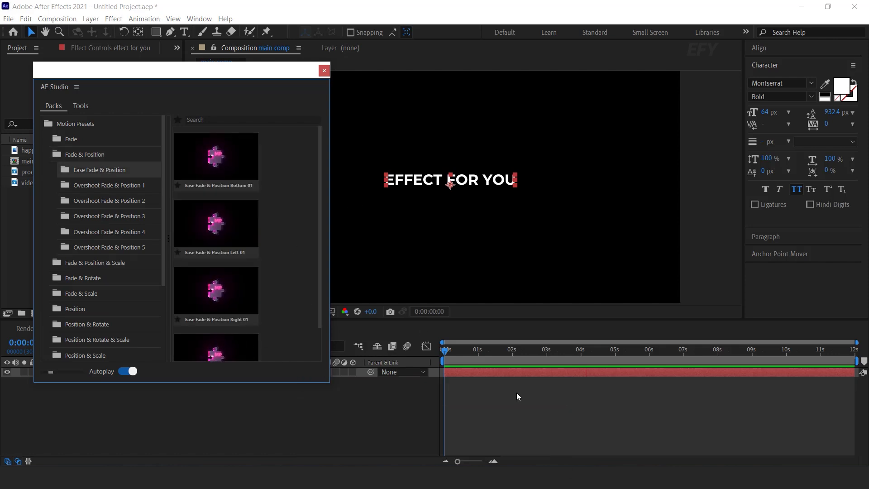
{"action": "left_click", "coordinate": [511, 373]}
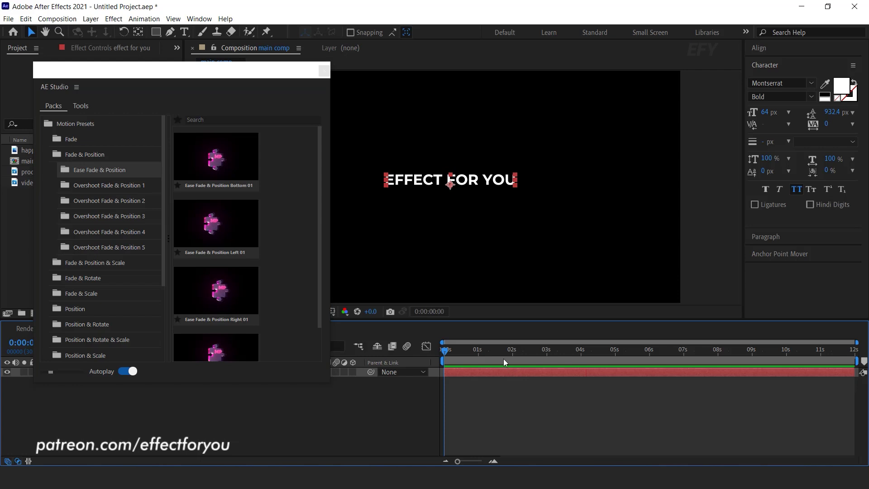
{"action": "left_click", "coordinate": [107, 170]}
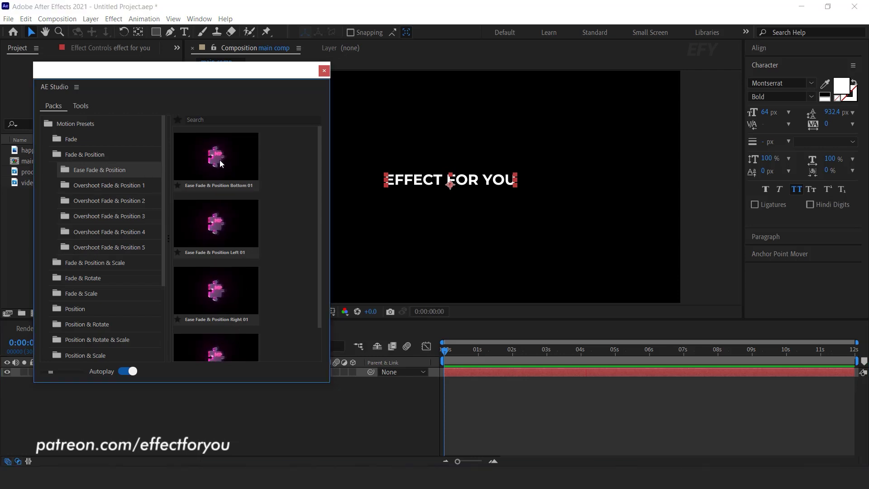
{"action": "left_click", "coordinate": [220, 225]}
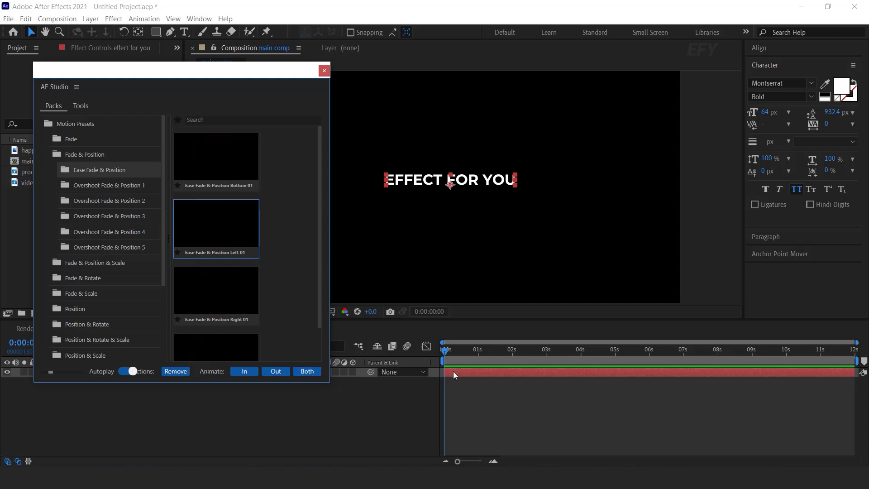
Step: Apply Ease Fade & Position Left 01 as in and out animation to the text and preview it
{"action": "left_click", "coordinate": [494, 378]}
{"action": "key", "text": "equal"}
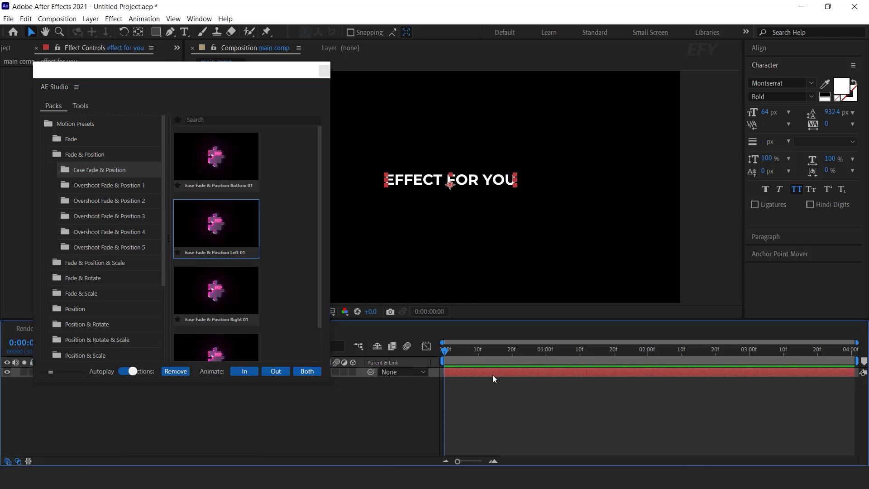
{"action": "left_click", "coordinate": [311, 371]}
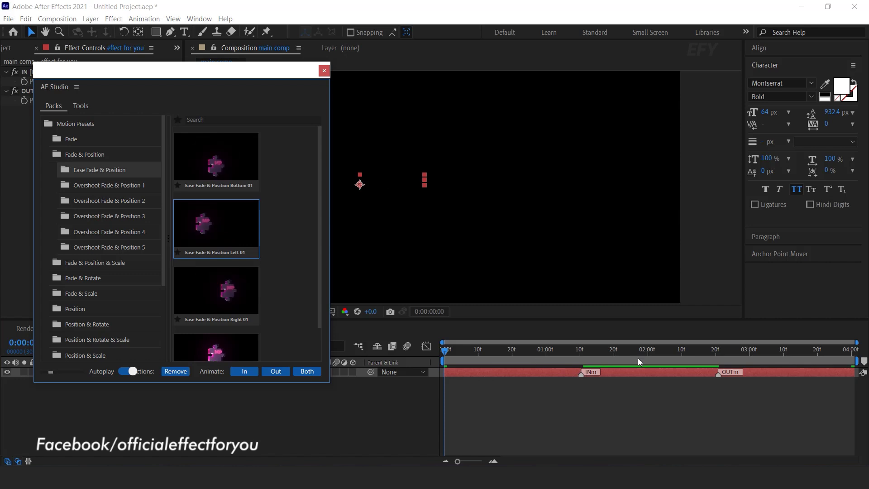
{"action": "left_click", "coordinate": [524, 385]}
{"action": "key", "text": "space"}
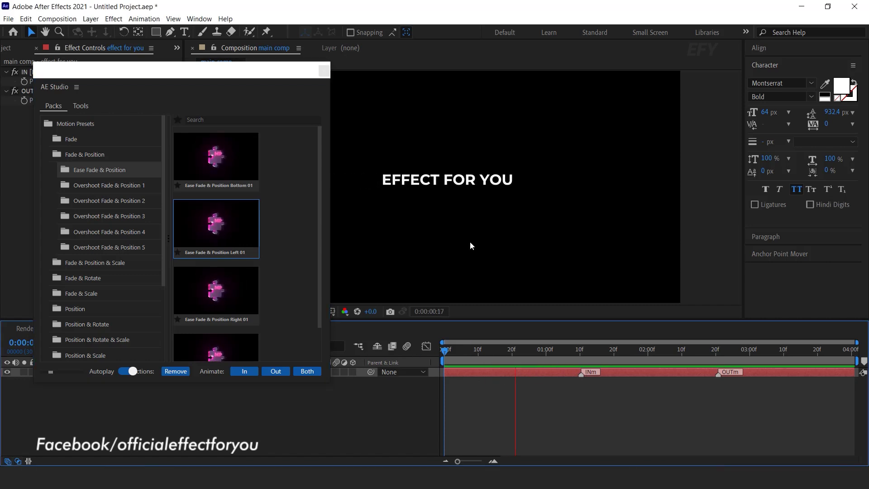
{"action": "left_click_drag", "start_coordinate": [252, 73], "coordinate": [175, 72]}
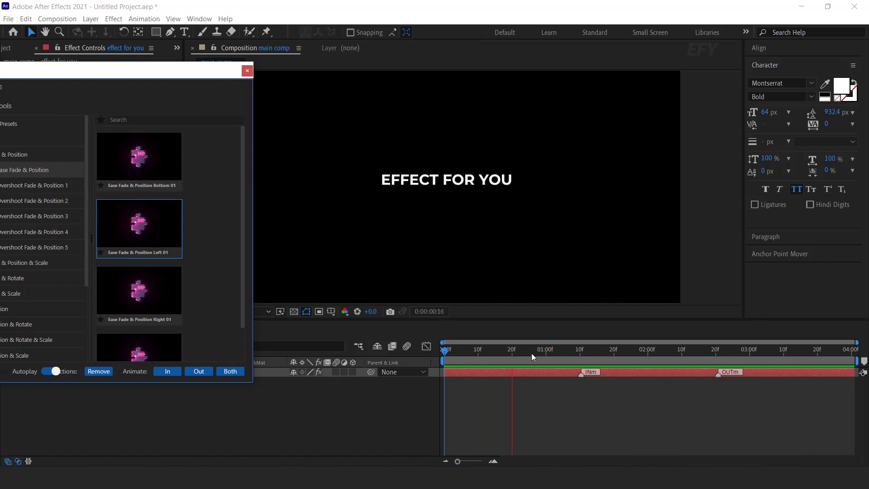
{"action": "left_click", "coordinate": [599, 386]}
Step: Move the INm and OUTm markers earlier, trim the text layer to about two seconds, and preview
{"action": "mouse_move", "coordinate": [518, 376]}
{"action": "left_mouse_down"}
{"action": "mouse_move", "coordinate": [493, 376]}
{"action": "mouse_move", "coordinate": [513, 377]}
{"action": "left_mouse_up"}
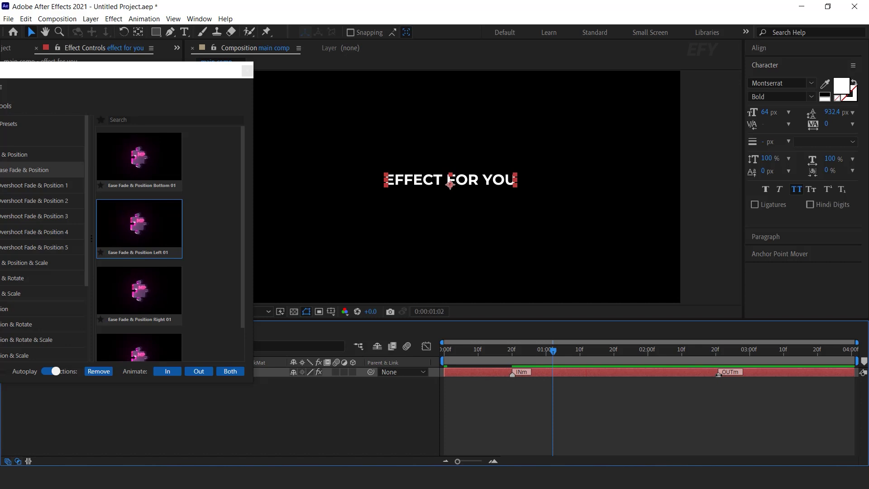
{"action": "left_click_drag", "start_coordinate": [719, 374], "coordinate": [611, 372]}
{"action": "left_click_drag", "start_coordinate": [855, 372], "coordinate": [657, 372]}
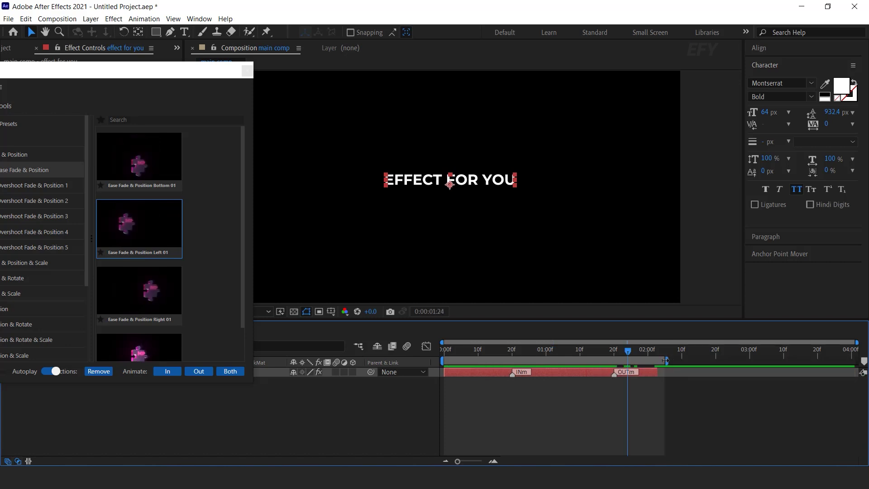
{"action": "left_click", "coordinate": [449, 355]}
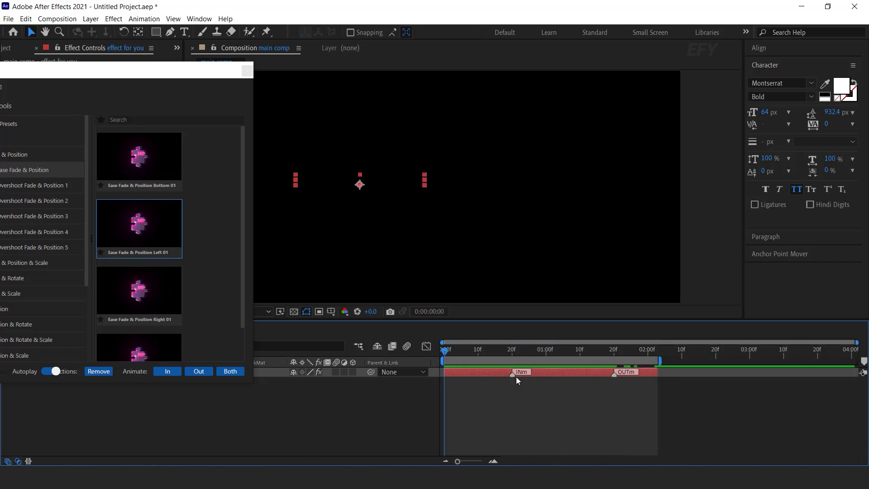
{"action": "key", "text": "space"}
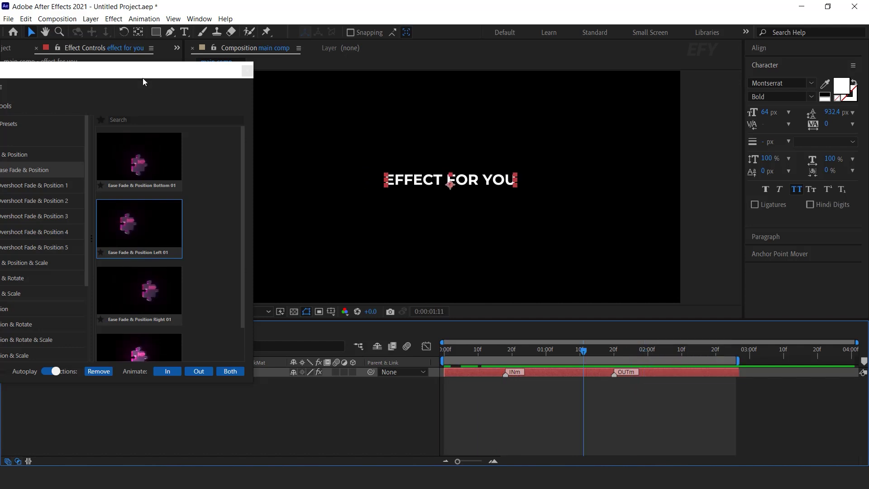
{"action": "left_click_drag", "start_coordinate": [143, 82], "coordinate": [267, 60]}
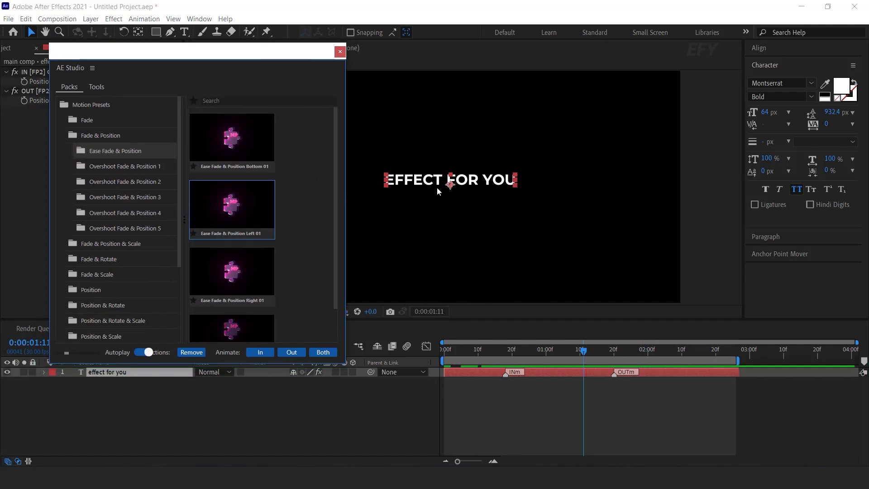
Step: Add happy-girl-bio-shopping.png from the Project panel above the text layer and scrub near frame 10
{"action": "left_click", "coordinate": [26, 52]}
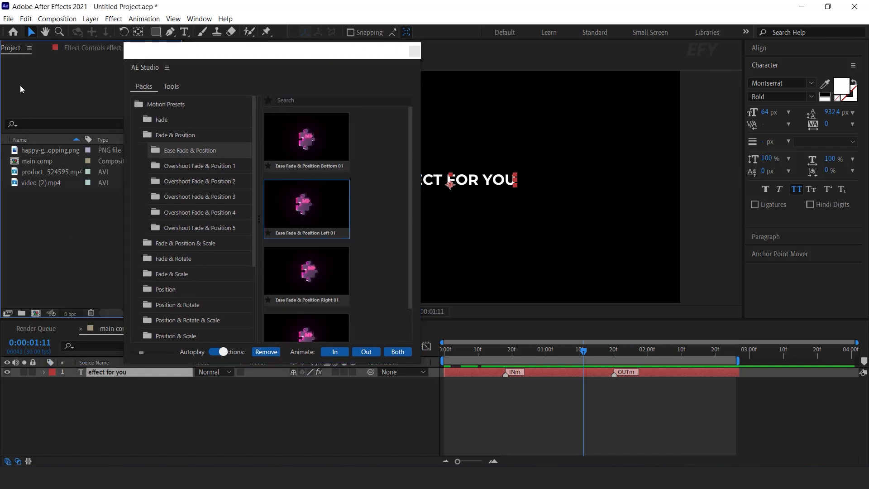
{"action": "left_click", "coordinate": [63, 151]}
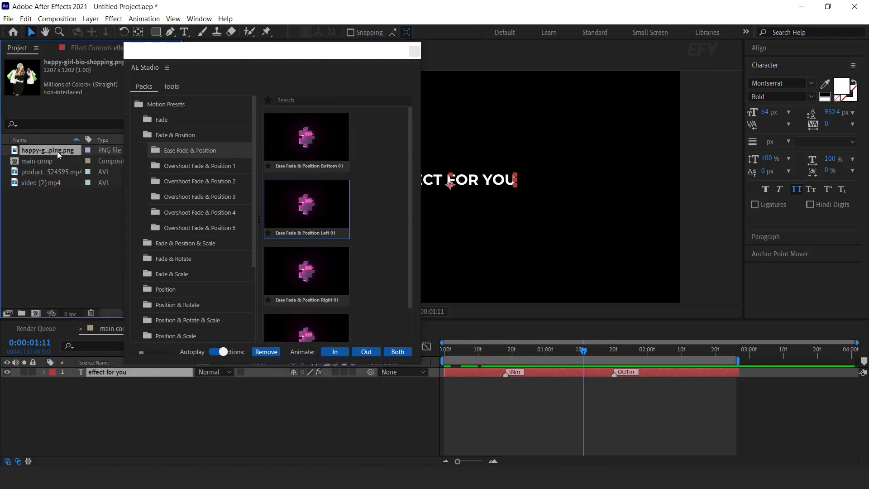
{"action": "left_click_drag", "start_coordinate": [45, 148], "coordinate": [156, 368]}
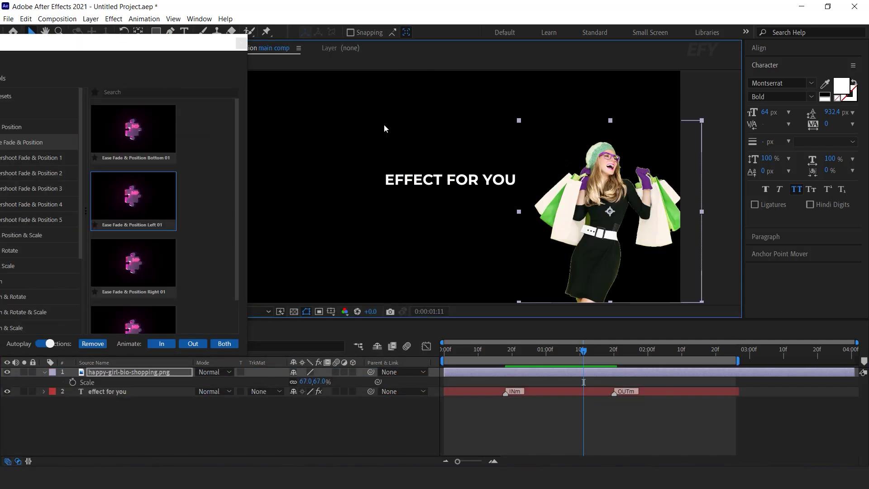
{"action": "left_click_drag", "start_coordinate": [153, 44], "coordinate": [170, 33]}
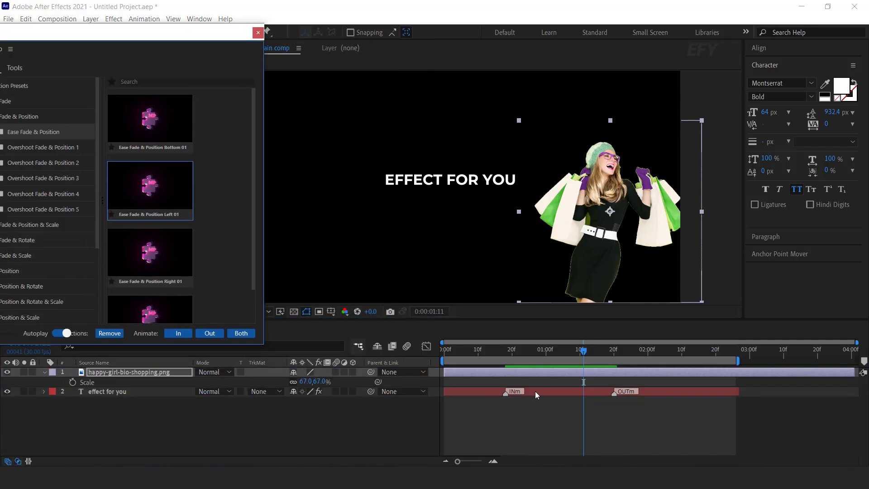
{"action": "left_click", "coordinate": [525, 371]}
{"action": "left_click_drag", "start_coordinate": [452, 354], "coordinate": [477, 354]}
{"action": "key", "text": "ctrl+shift+a"}
{"action": "key", "text": "Page_Down"}
{"action": "key", "text": "Page_Down"}
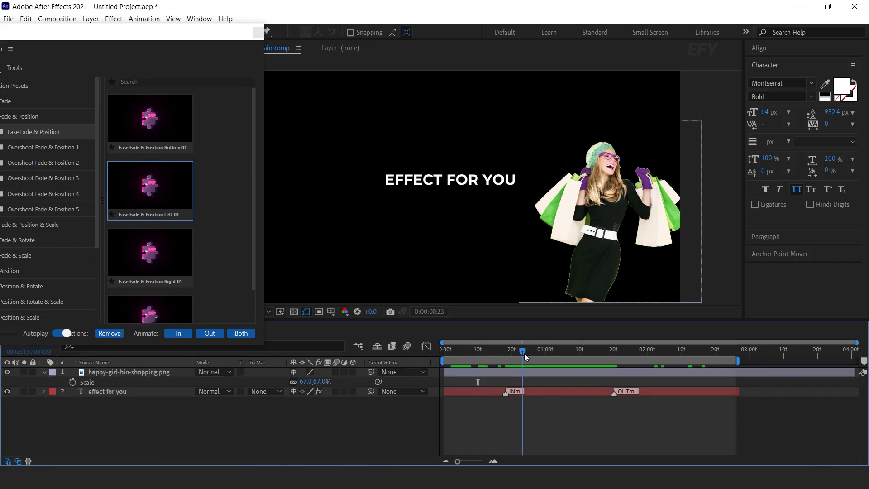
Step: Apply Ease Fade & Position Right 01 in and out to the girl image and preview it
{"action": "left_click", "coordinate": [156, 256]}
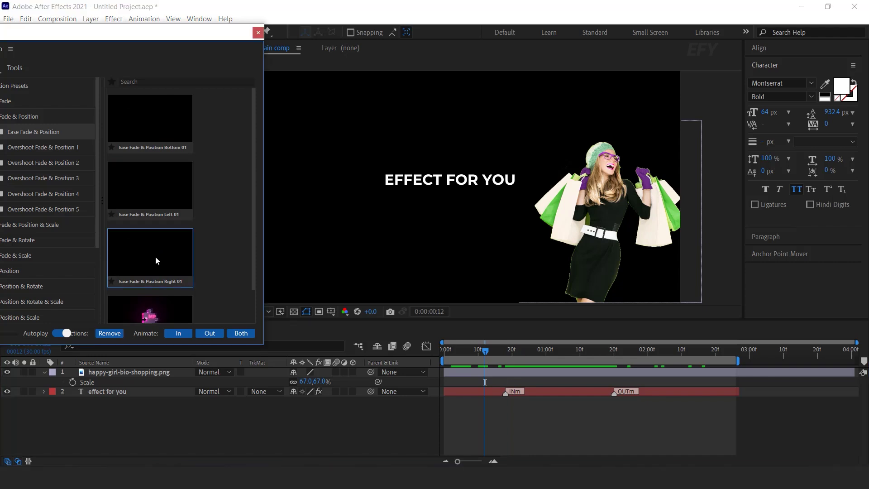
{"action": "left_click", "coordinate": [520, 371]}
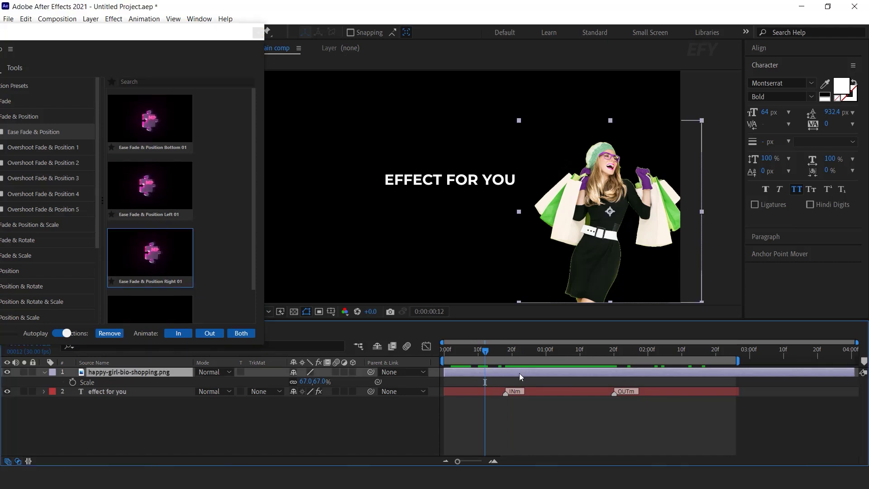
{"action": "left_click", "coordinate": [240, 334]}
{"action": "left_click", "coordinate": [241, 336]}
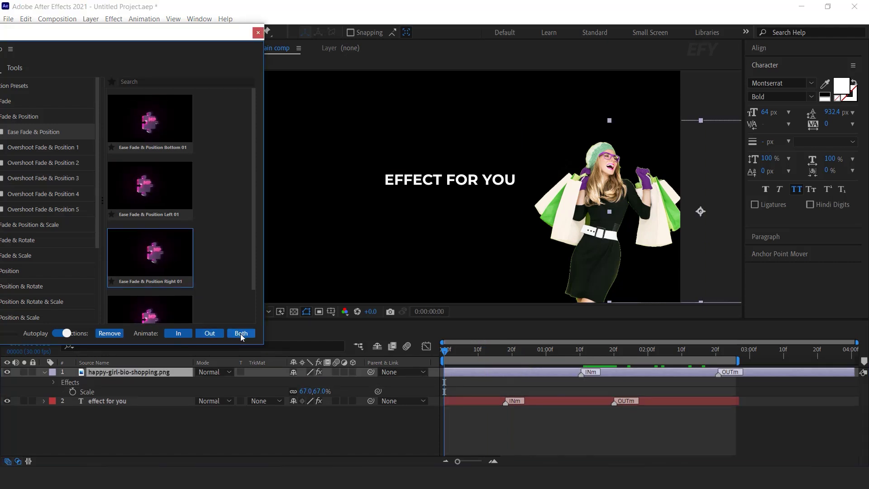
{"action": "left_click", "coordinate": [480, 379]}
{"action": "key", "text": "space"}
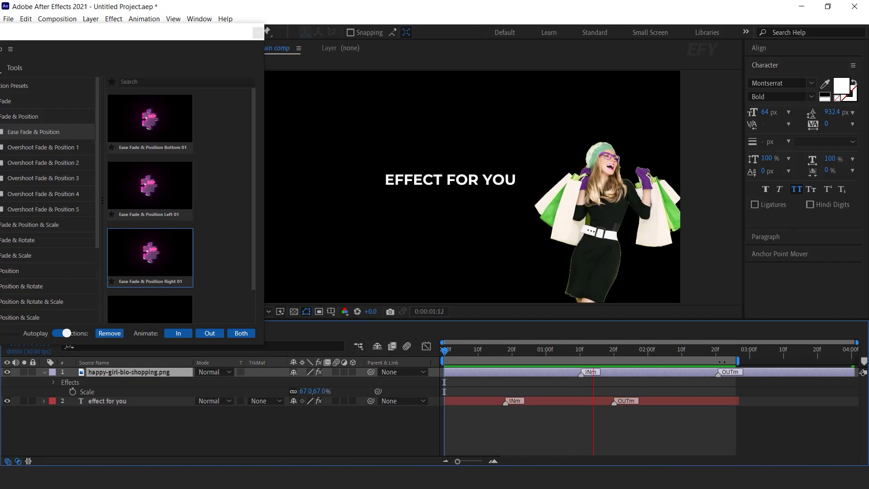
{"action": "left_click_drag", "start_coordinate": [537, 350], "coordinate": [529, 350]}
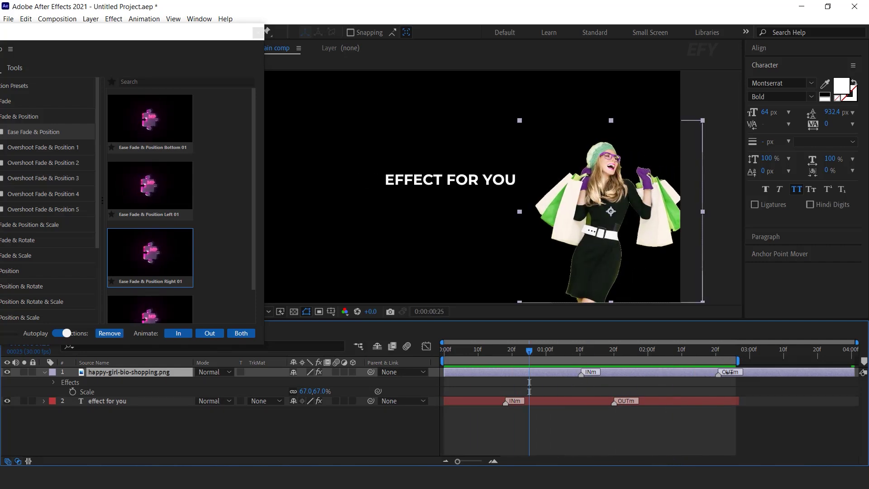
{"action": "double_click", "coordinate": [740, 361]}
{"action": "key", "text": "space"}
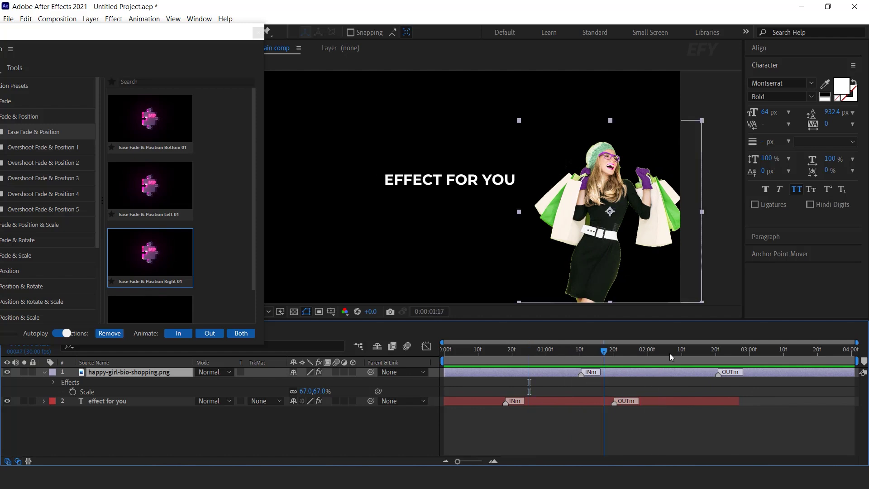
{"action": "key", "text": "space"}
Step: Trim the image layer's out-point earlier, end the preview range there, and scrub to where both show
{"action": "left_click_drag", "start_coordinate": [820, 375], "coordinate": [789, 363]}
{"action": "key", "text": "space"}
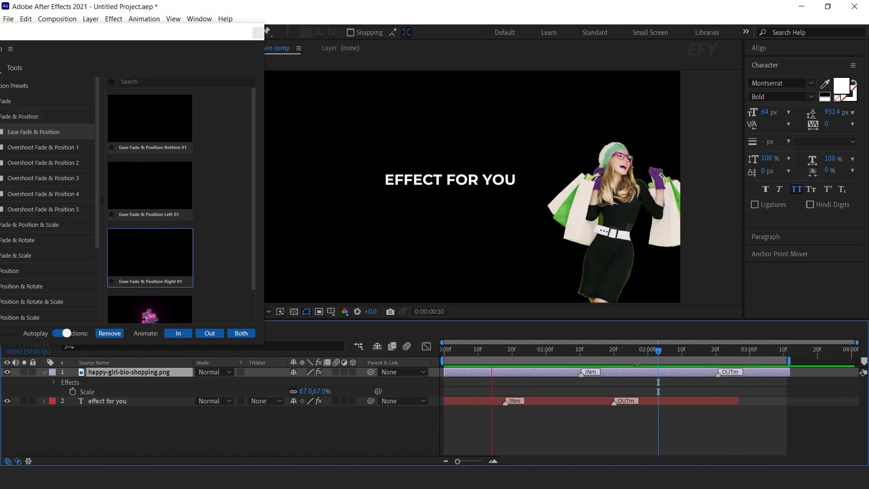
{"action": "key", "text": "space"}
{"action": "left_click", "coordinate": [446, 351]}
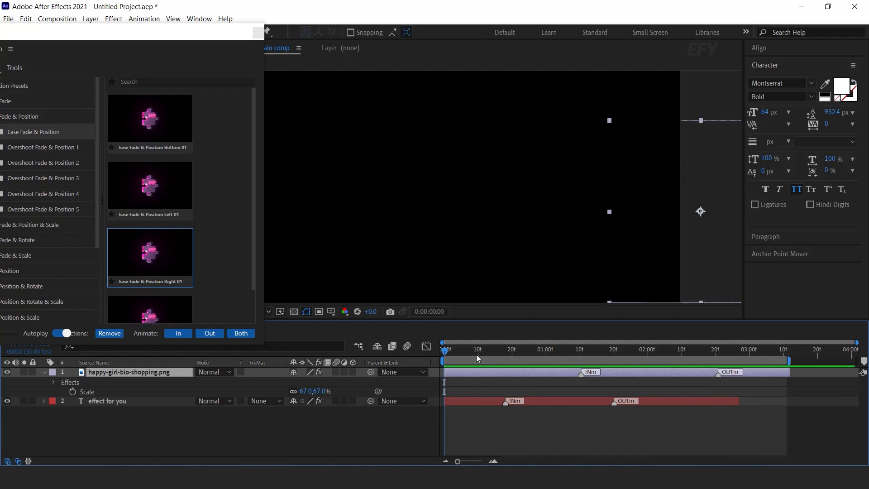
{"action": "left_click_drag", "start_coordinate": [459, 351], "coordinate": [571, 350]}
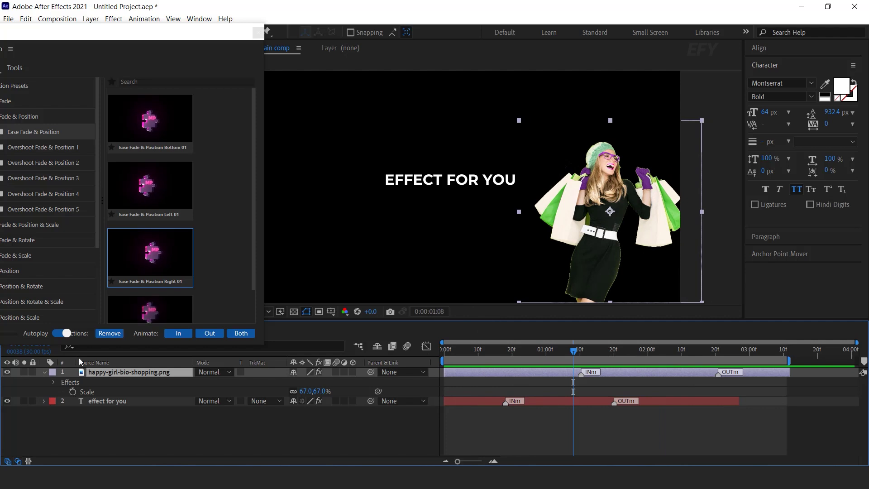
{"action": "left_click", "coordinate": [44, 372]}
{"action": "left_click_drag", "start_coordinate": [239, 47], "coordinate": [498, 62]}
{"action": "left_click", "coordinate": [60, 45]}
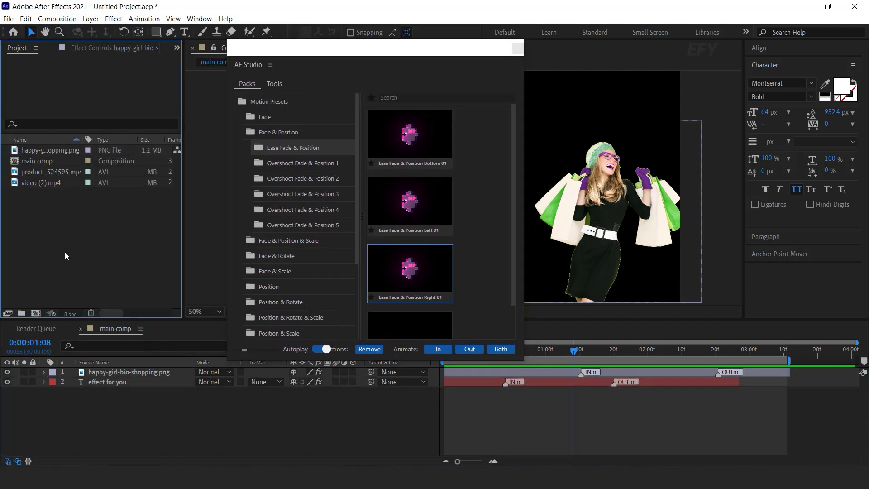
Step: Add video (2).mp4 to the composition and open the text presets' Fade category
{"action": "left_click_drag", "start_coordinate": [21, 183], "coordinate": [152, 415]}
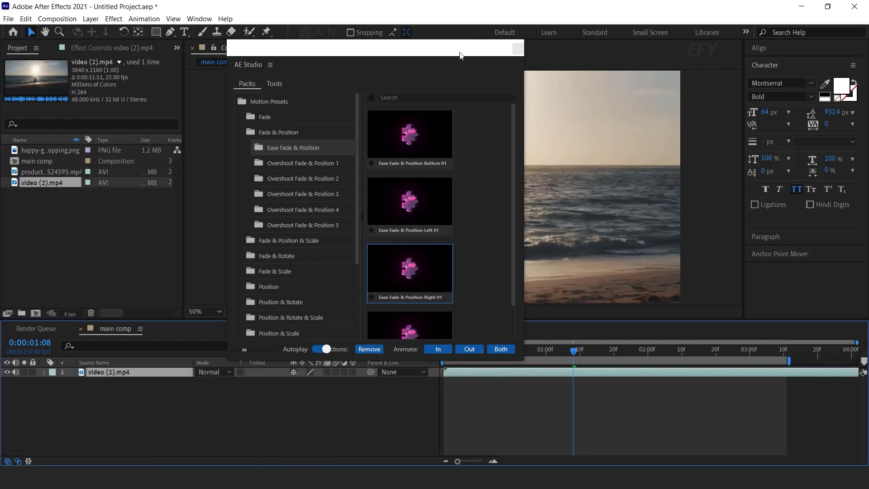
{"action": "left_click_drag", "start_coordinate": [459, 47], "coordinate": [200, 109]}
{"action": "left_click", "coordinate": [50, 81]}
{"action": "left_click", "coordinate": [78, 97]}
Step: Animate the EFFECT FOR YOU text in and out with Fade 01, then return to about one second
{"action": "key", "text": "ctrl+t"}
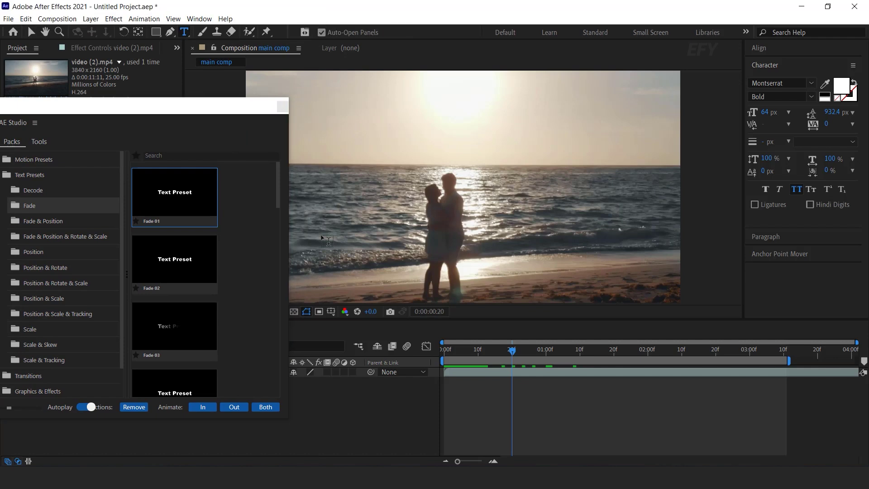
{"action": "left_click", "coordinate": [423, 217]}
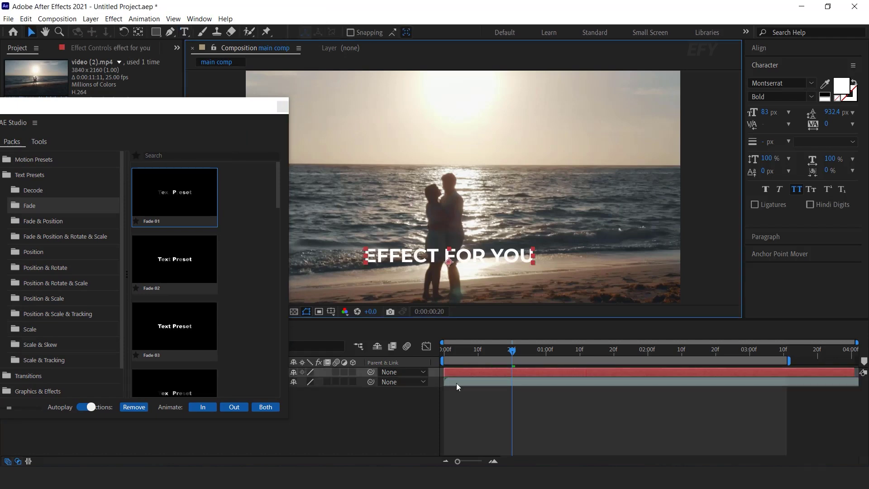
{"action": "left_click", "coordinate": [484, 372]}
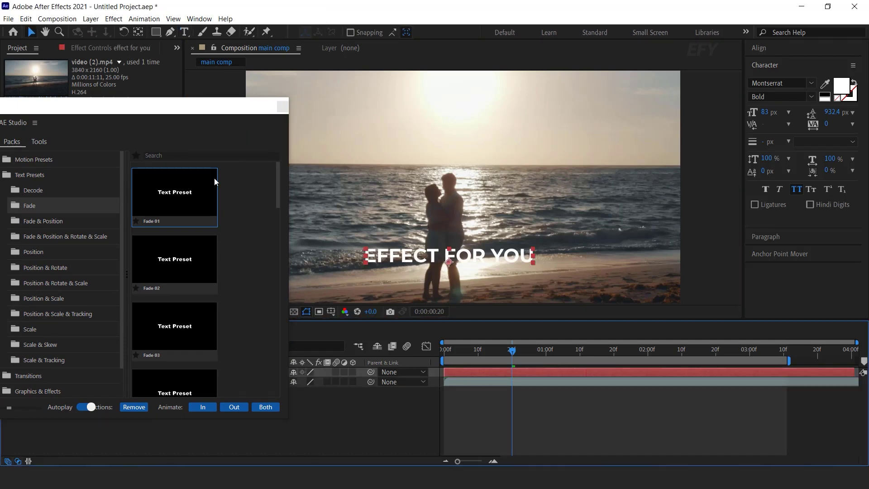
{"action": "left_click", "coordinate": [186, 198]}
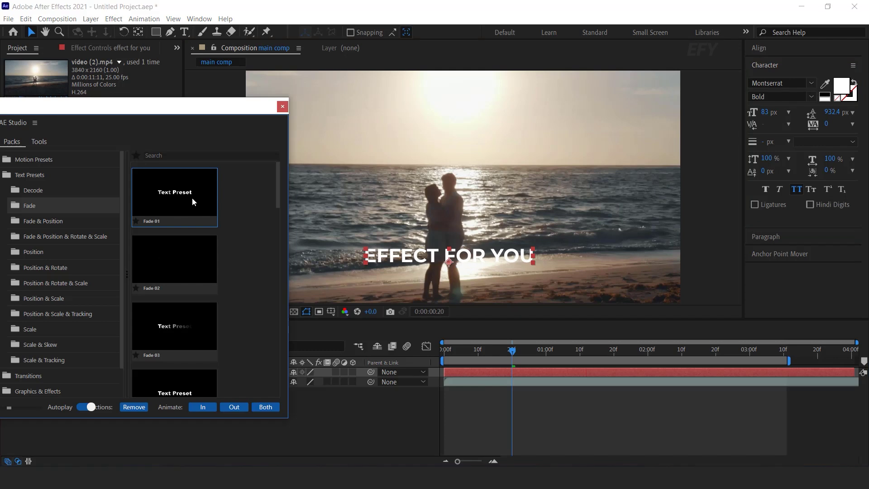
{"action": "left_click", "coordinate": [265, 407]}
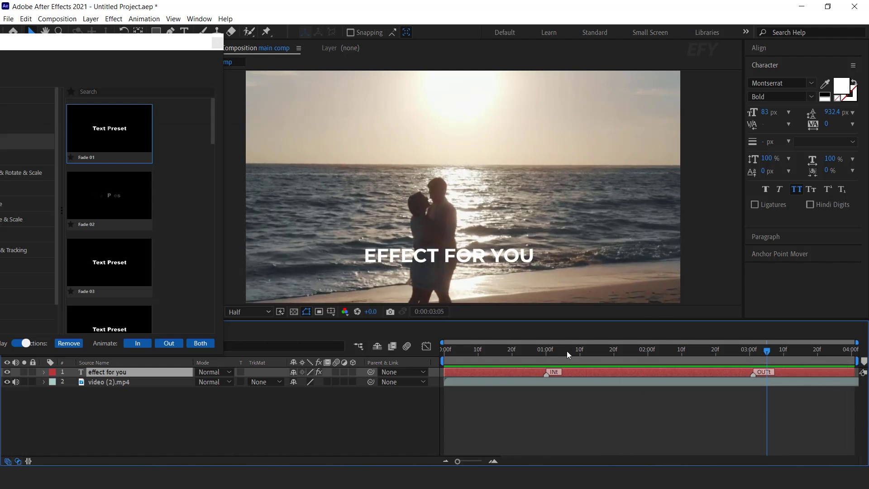
{"action": "left_click_drag", "start_coordinate": [567, 351], "coordinate": [549, 351]}
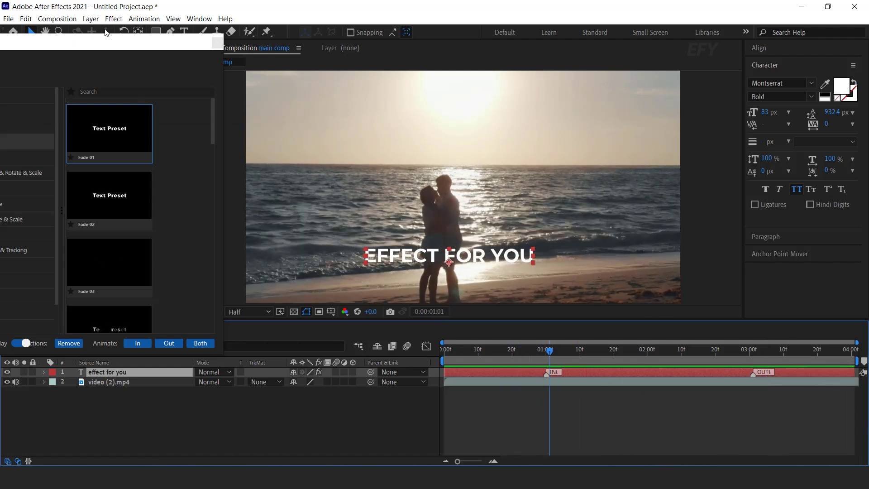
{"action": "left_click_drag", "start_coordinate": [116, 50], "coordinate": [274, 50]}
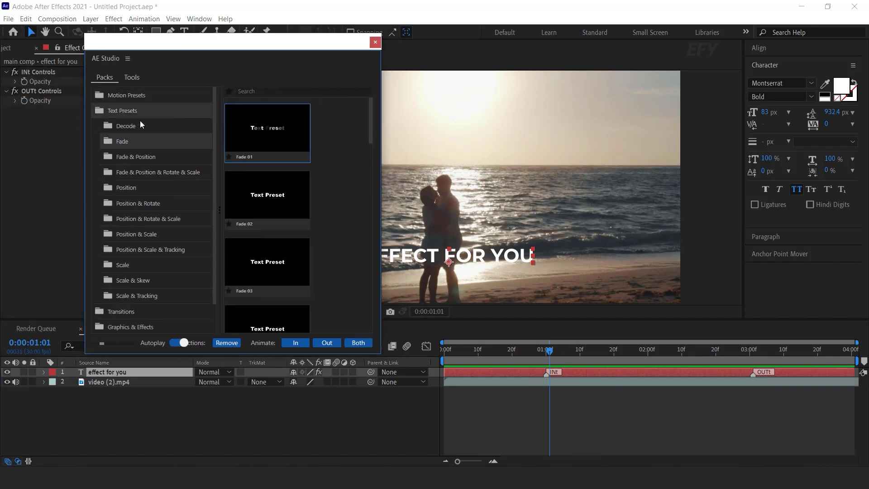
Step: Look at the Position & Rotate 02 preset and remove the Fade animation from the text
{"action": "left_click", "coordinate": [150, 202]}
{"action": "left_click", "coordinate": [483, 375]}
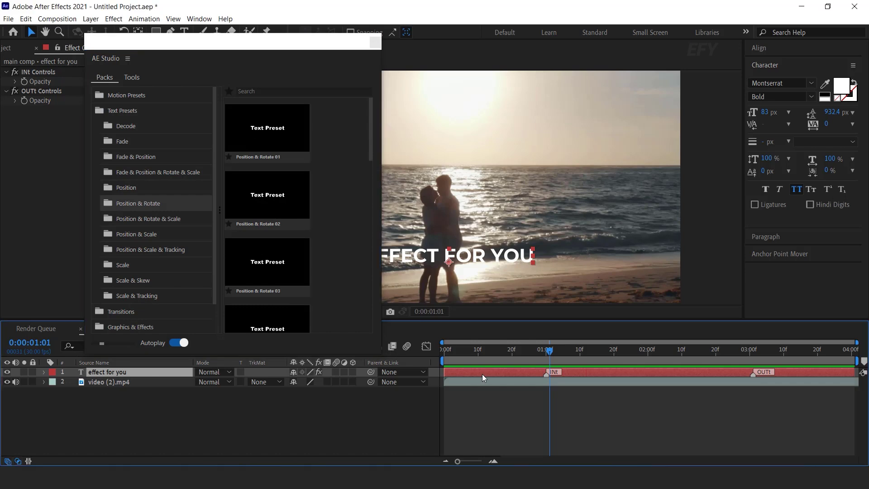
{"action": "left_click", "coordinate": [269, 190]}
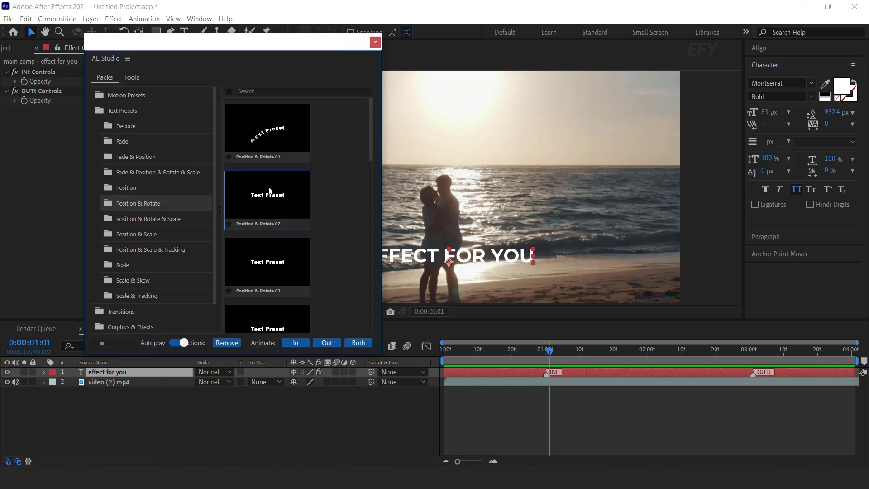
{"action": "left_click", "coordinate": [498, 373]}
{"action": "left_click", "coordinate": [227, 342]}
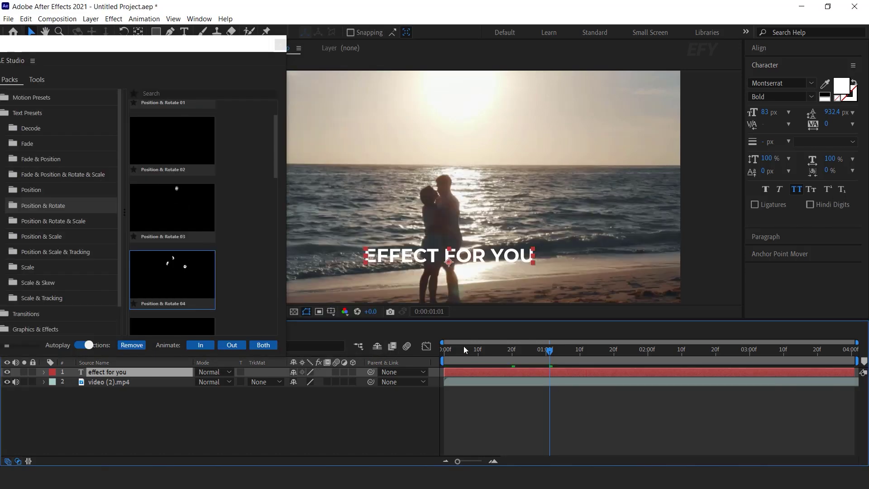
Step: Apply Position & Scale & Tracking 03 in and out to the text and check it at frame 26
{"action": "scroll", "coordinate": [240, 262], "scroll_direction": "down", "scroll_amount": 3}
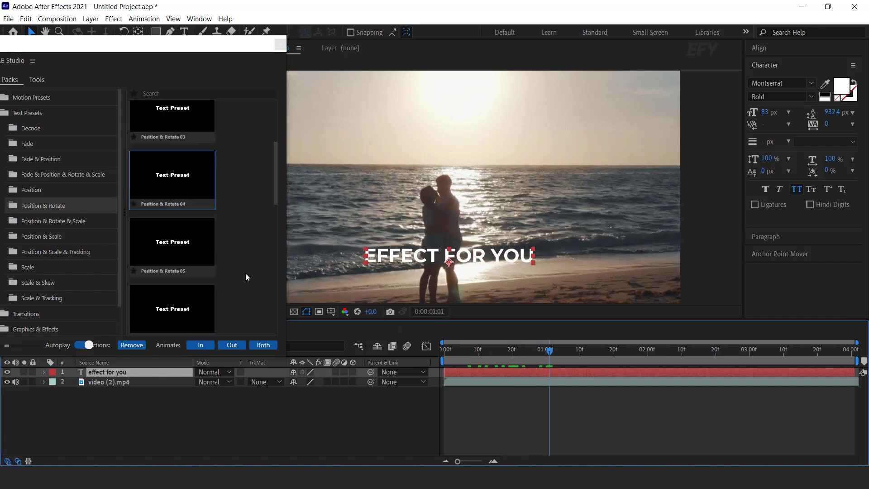
{"action": "left_click", "coordinate": [63, 251]}
{"action": "left_click", "coordinate": [172, 266]}
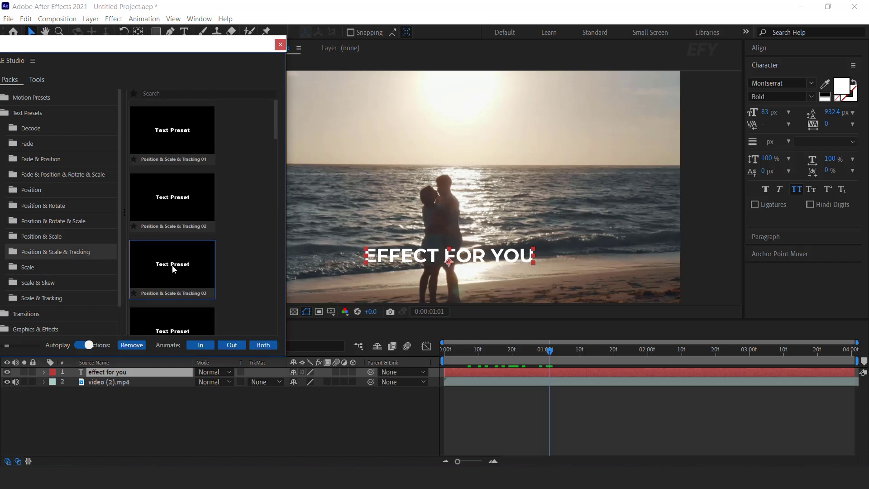
{"action": "left_click", "coordinate": [264, 345]}
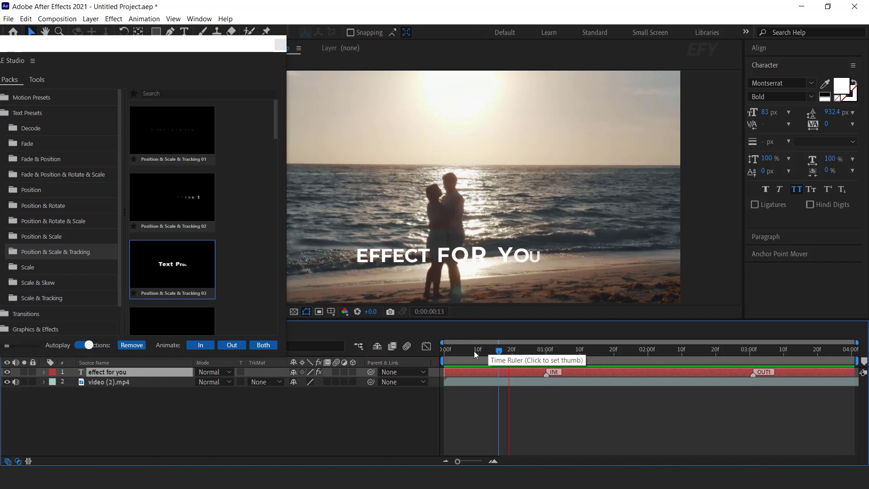
{"action": "left_click_drag", "start_coordinate": [524, 354], "coordinate": [533, 354]}
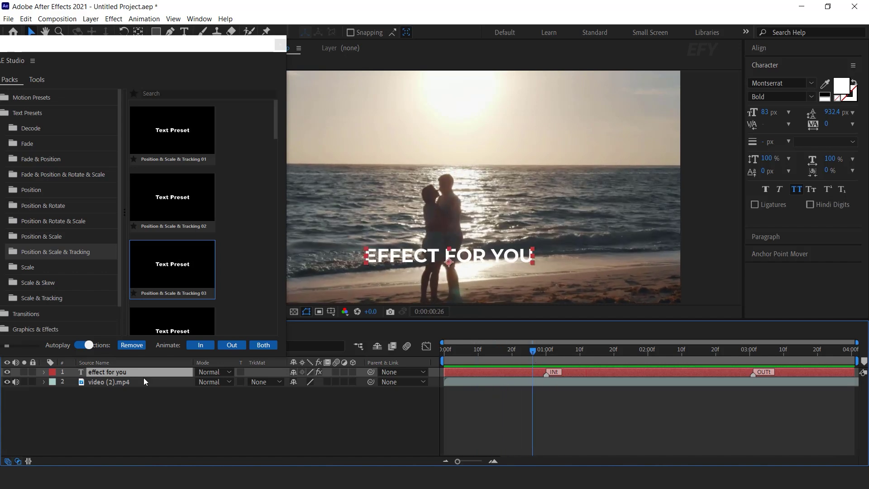
{"action": "left_click_drag", "start_coordinate": [224, 43], "coordinate": [313, 39]}
Step: Add the production ID_4524595.mp4 wheat-field clip to the timeline and shift it later
{"action": "left_click", "coordinate": [129, 105]}
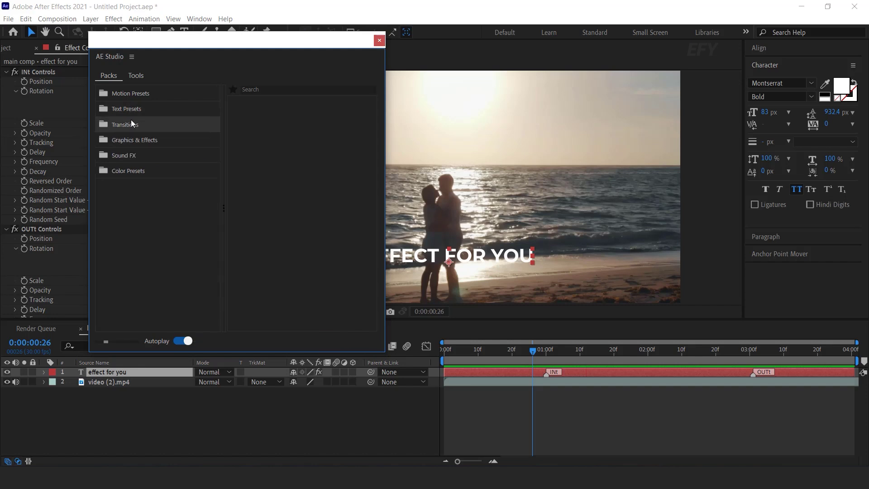
{"action": "left_click", "coordinate": [132, 126]}
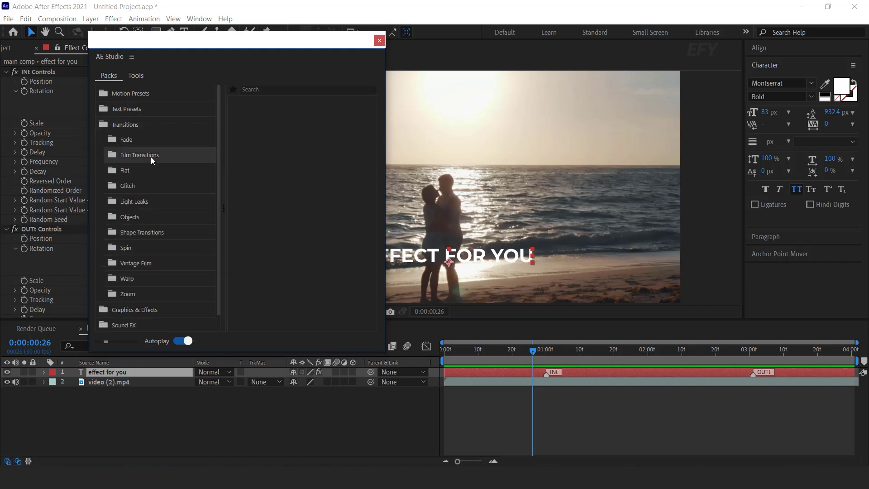
{"action": "left_click", "coordinate": [609, 374]}
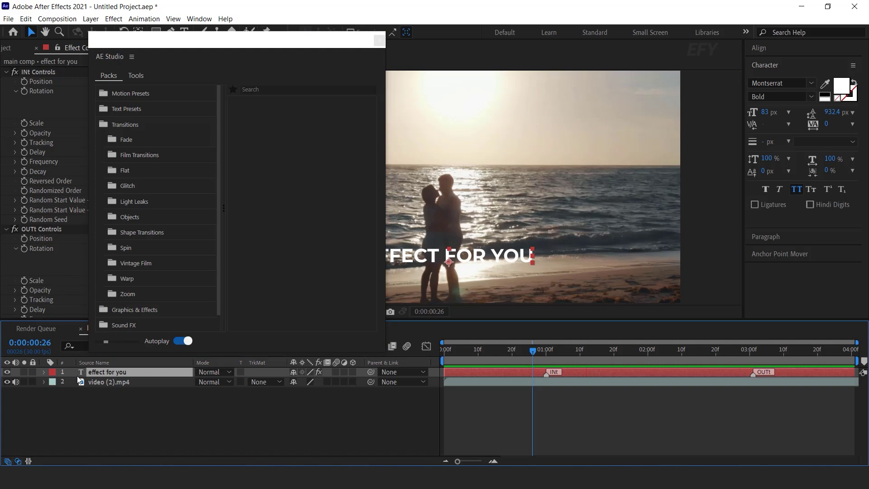
{"action": "left_click", "coordinate": [7, 53]}
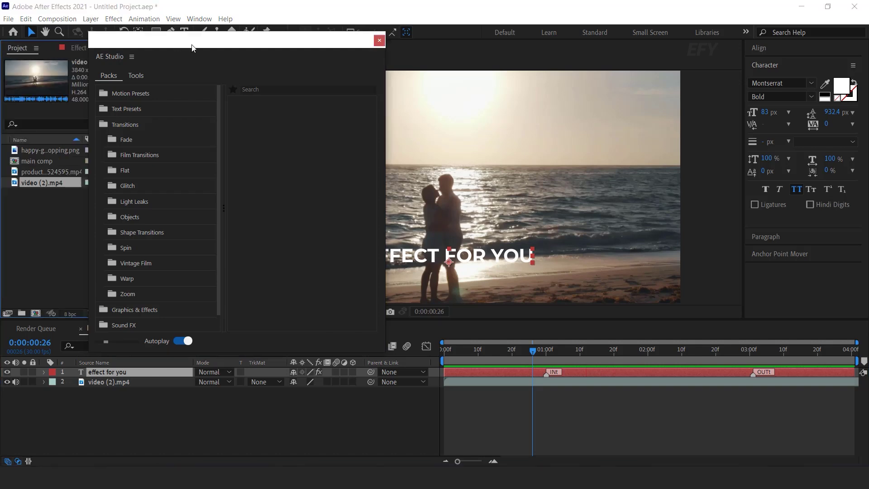
{"action": "left_click_drag", "start_coordinate": [190, 42], "coordinate": [288, 47]}
{"action": "left_click_drag", "start_coordinate": [45, 172], "coordinate": [367, 396]}
{"action": "left_click_drag", "start_coordinate": [465, 394], "coordinate": [673, 382]}
Step: Trim video (2).mp4 at 1:09 with Alt+], start the wheat-field clip there, and preview the cut
{"action": "left_click", "coordinate": [673, 382]}
{"action": "left_click_drag", "start_coordinate": [565, 351], "coordinate": [577, 349]}
{"action": "key", "text": "alt+bracketright"}
{"action": "left_click_drag", "start_coordinate": [596, 393], "coordinate": [586, 388]}
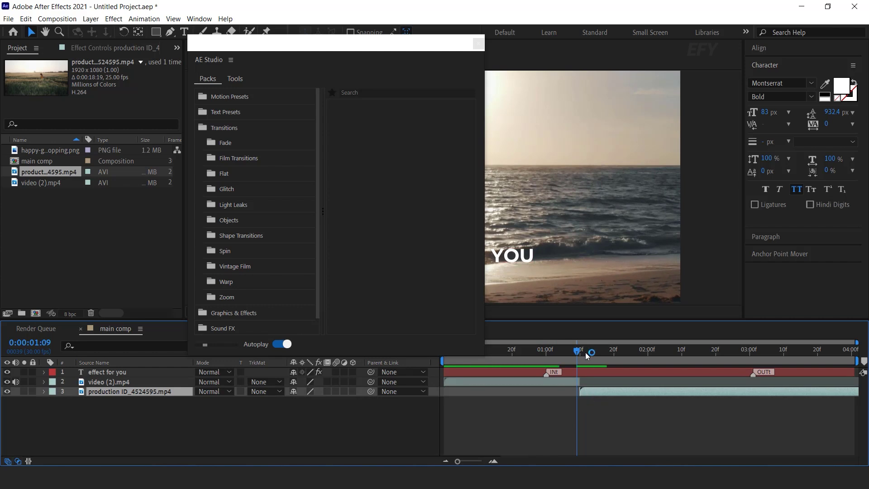
{"action": "key", "text": "space"}
{"action": "left_click_drag", "start_coordinate": [425, 43], "coordinate": [324, 43]}
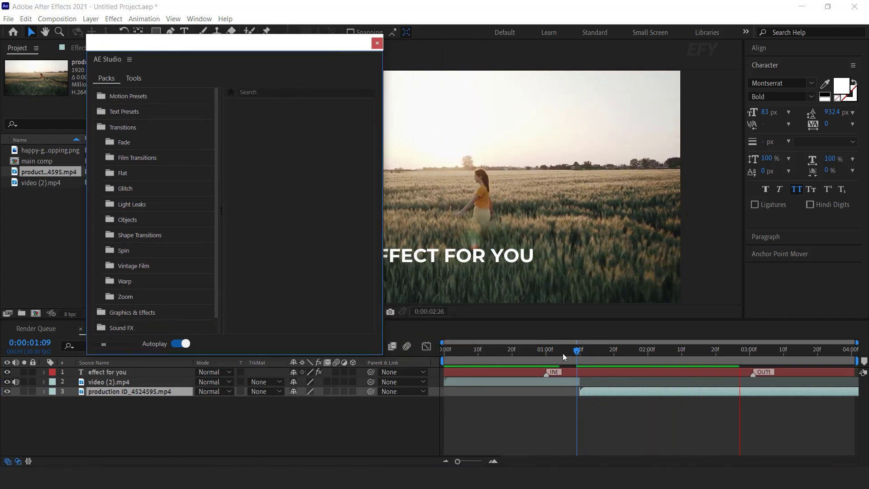
{"action": "left_click_drag", "start_coordinate": [573, 353], "coordinate": [582, 355]}
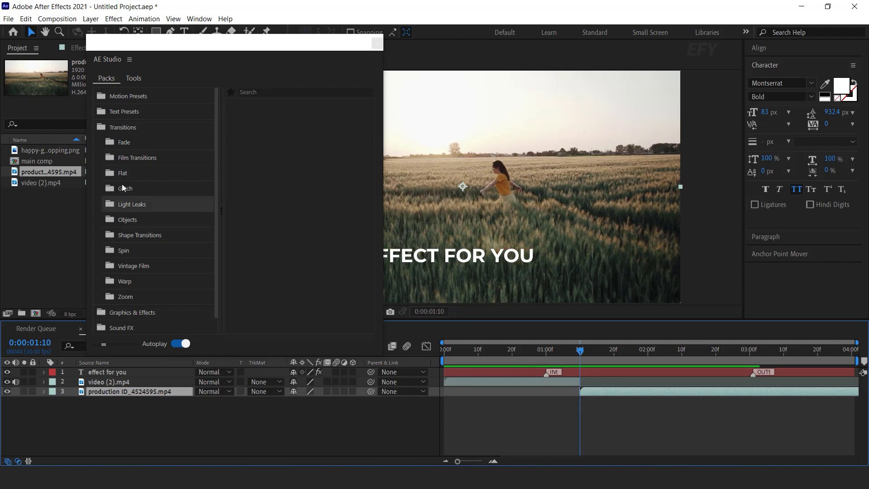
Step: Add AE Studio's Film Transition A Left from Transitions > Film Transitions > Film Transitions A
{"action": "left_click", "coordinate": [131, 142]}
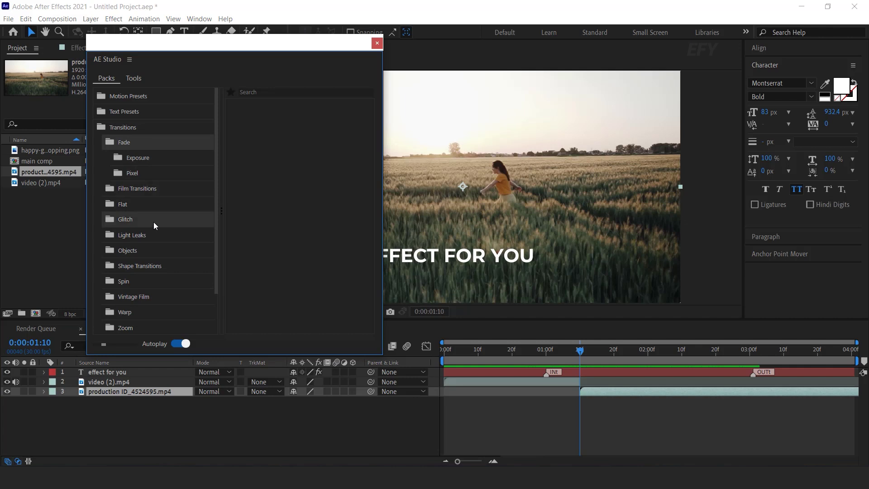
{"action": "left_click", "coordinate": [148, 189]}
{"action": "left_click", "coordinate": [162, 206]}
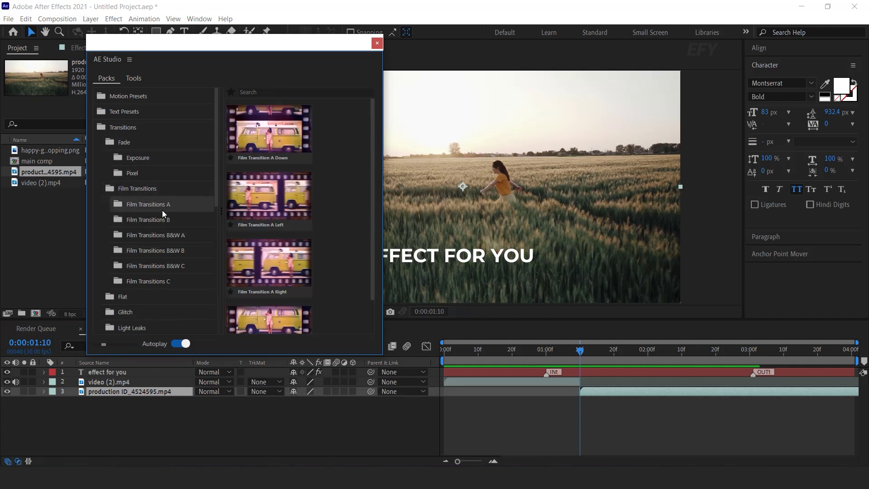
{"action": "left_click", "coordinate": [268, 191]}
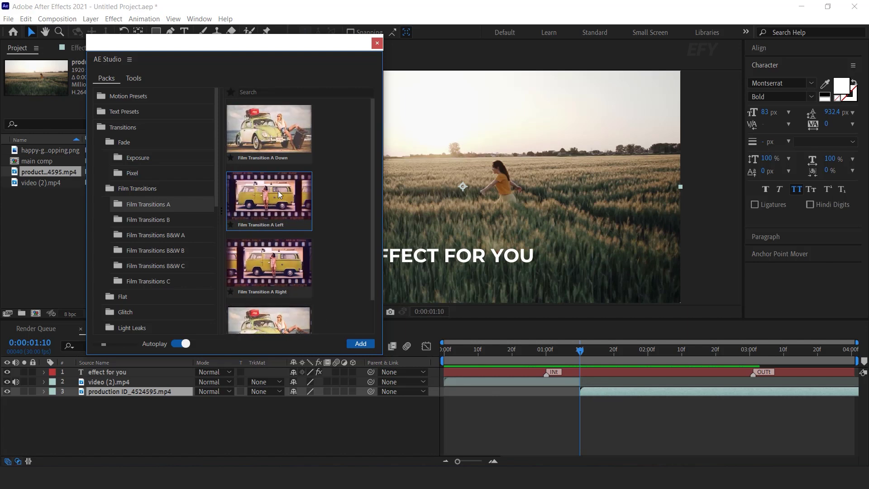
{"action": "left_click", "coordinate": [361, 343]}
{"action": "left_click_drag", "start_coordinate": [297, 48], "coordinate": [113, 33]}
{"action": "left_click", "coordinate": [537, 370]}
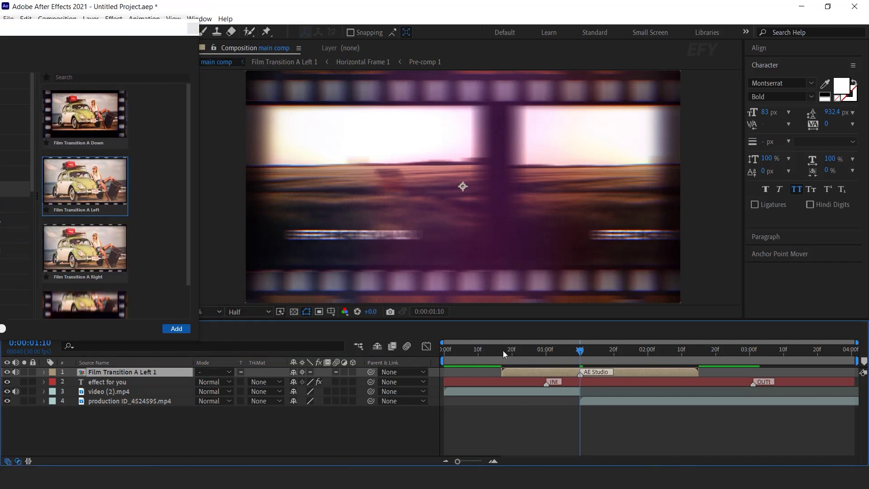
Step: Preview the film transition at the 1:09 cut, then delete the Film Transition A Left 1 layer
{"action": "left_click", "coordinate": [464, 351]}
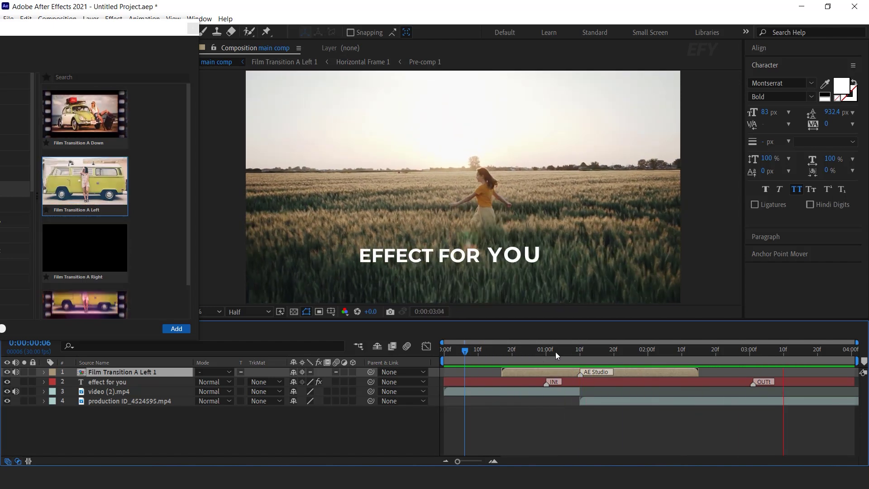
{"action": "left_click_drag", "start_coordinate": [555, 351], "coordinate": [577, 351]}
{"action": "left_click_drag", "start_coordinate": [133, 30], "coordinate": [305, 25]}
{"action": "left_click", "coordinate": [102, 372]}
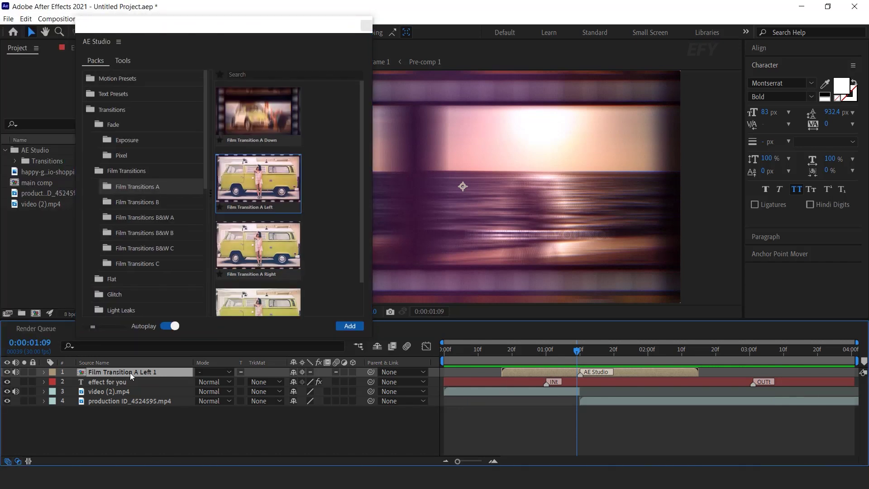
{"action": "key", "text": "Delete"}
{"action": "left_click", "coordinate": [581, 352]}
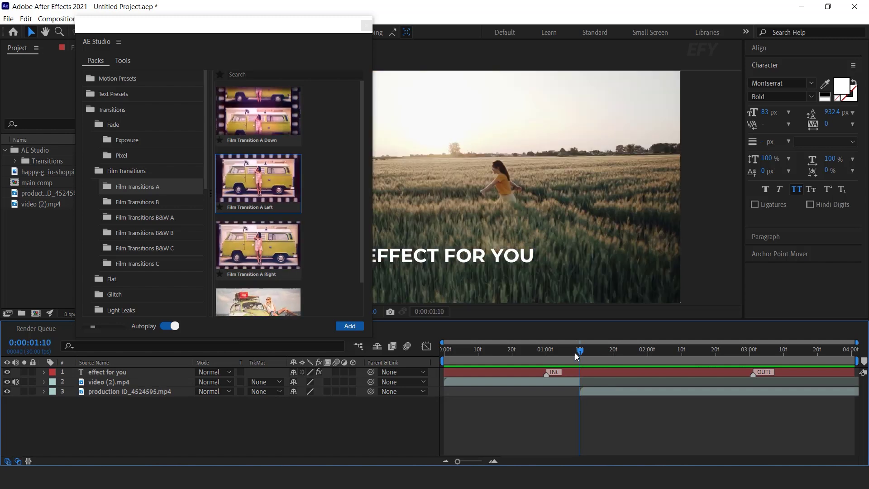
Step: Add AE Studio's Warp Down RGB transition at the 1:10 cut and preview it
{"action": "left_click", "coordinate": [130, 171]}
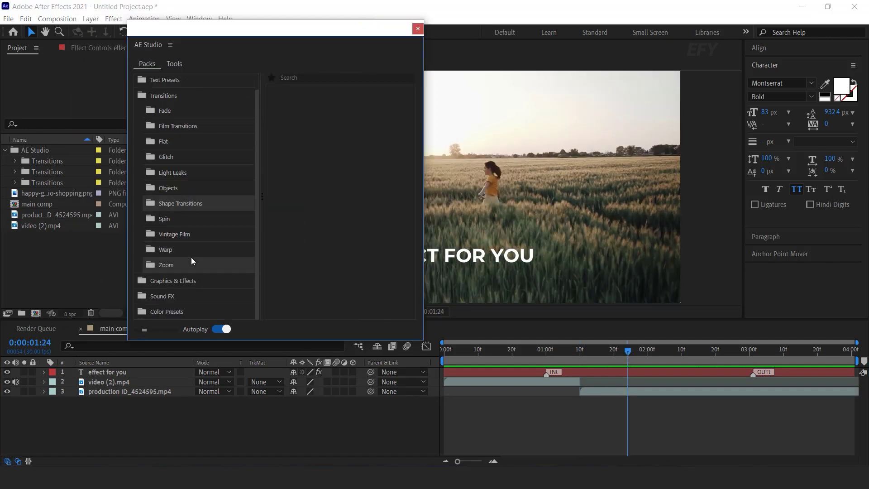
{"action": "left_click", "coordinate": [186, 249]}
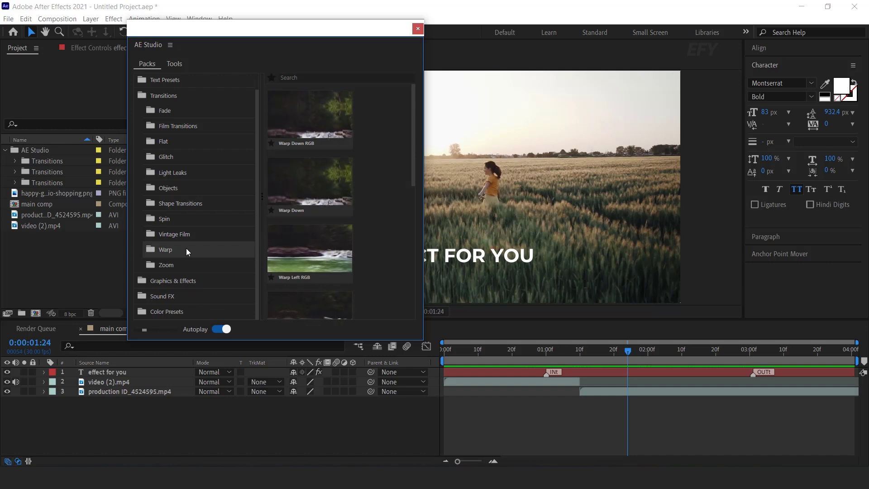
{"action": "left_click", "coordinate": [312, 114]}
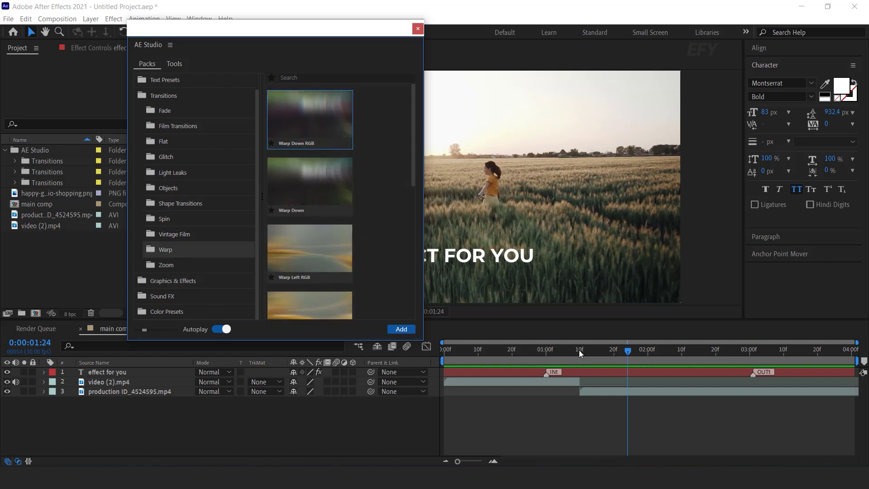
{"action": "left_click", "coordinate": [434, 332]}
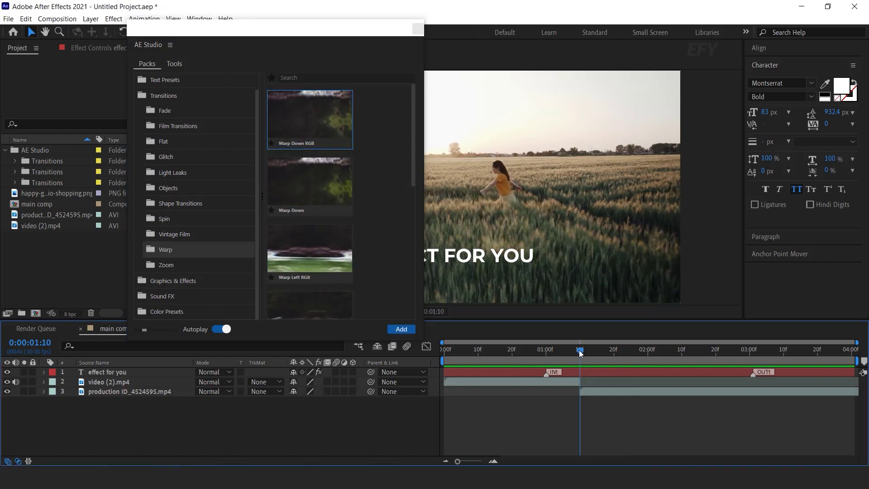
{"action": "left_click", "coordinate": [402, 329]}
{"action": "key", "text": "space"}
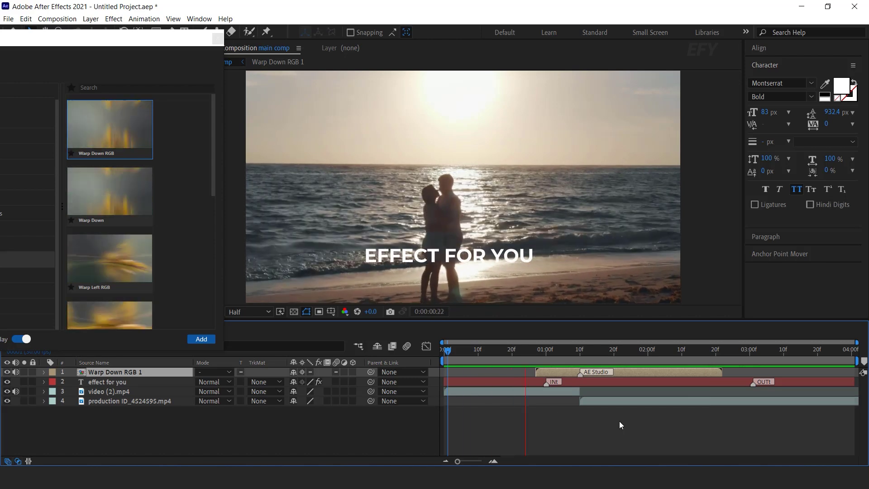
{"action": "left_click", "coordinate": [670, 349]}
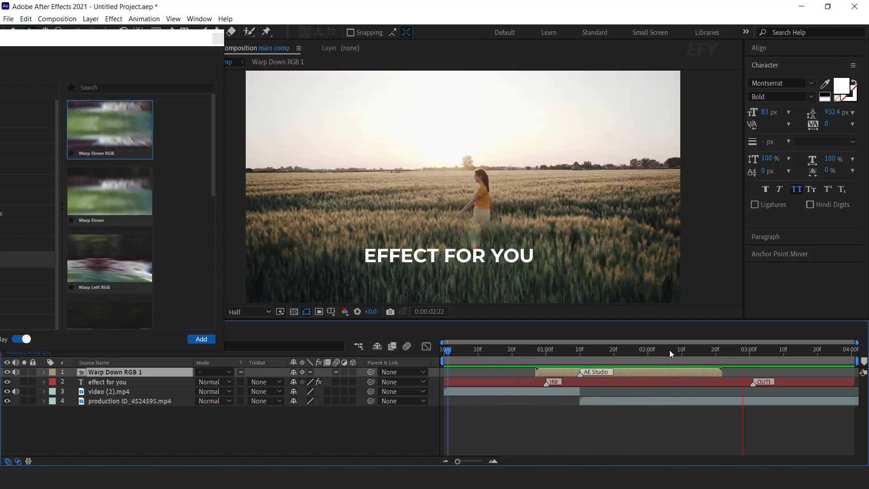